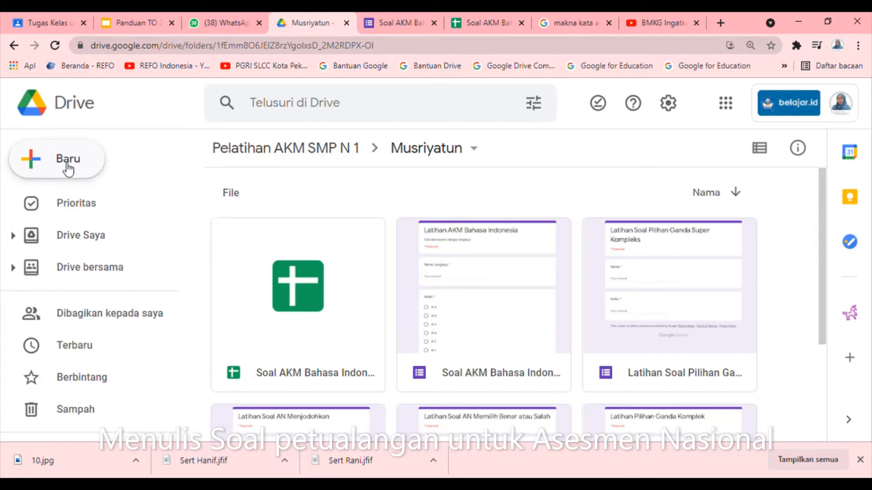
Create a new blank Google Form in the current Drive folder.
click(37, 168)
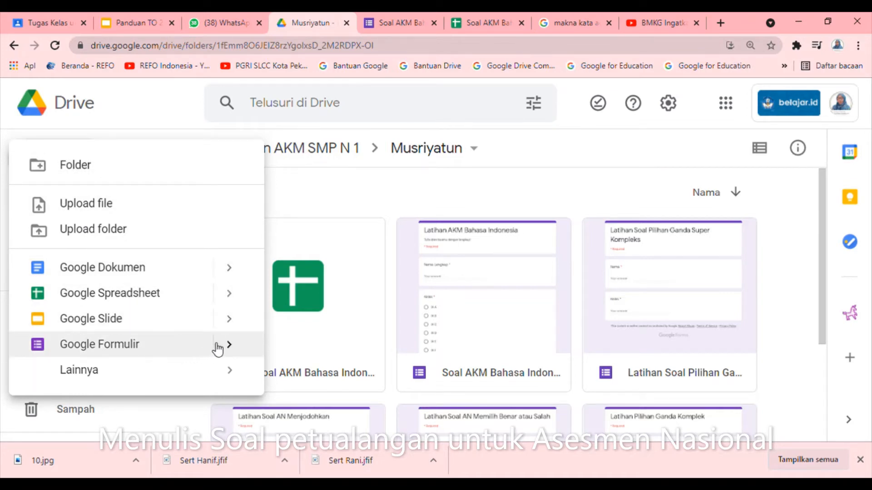
click(316, 210)
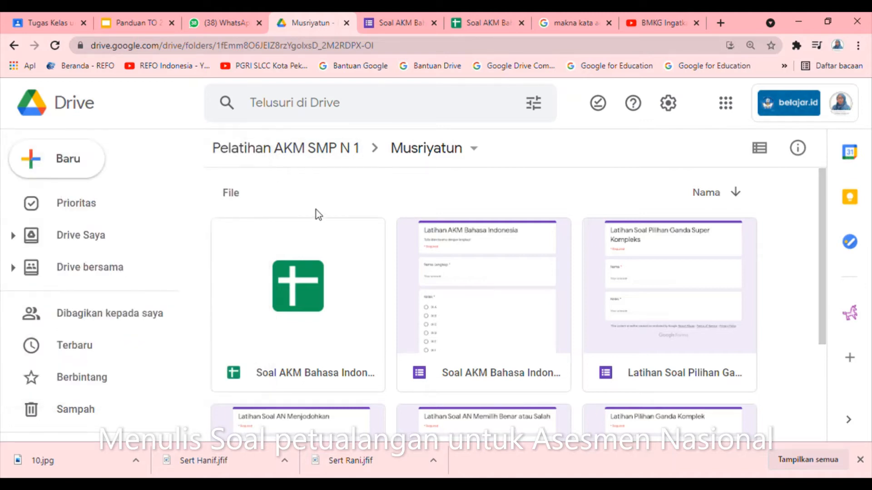
click(32, 171)
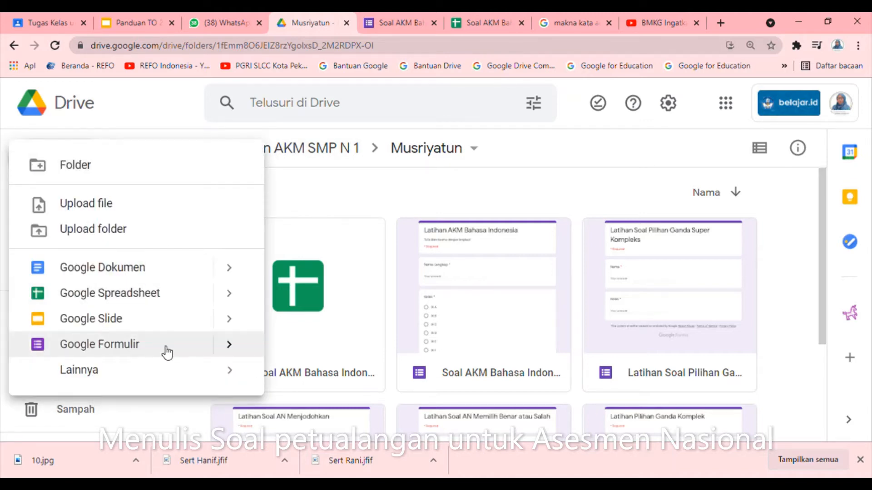
click(229, 354)
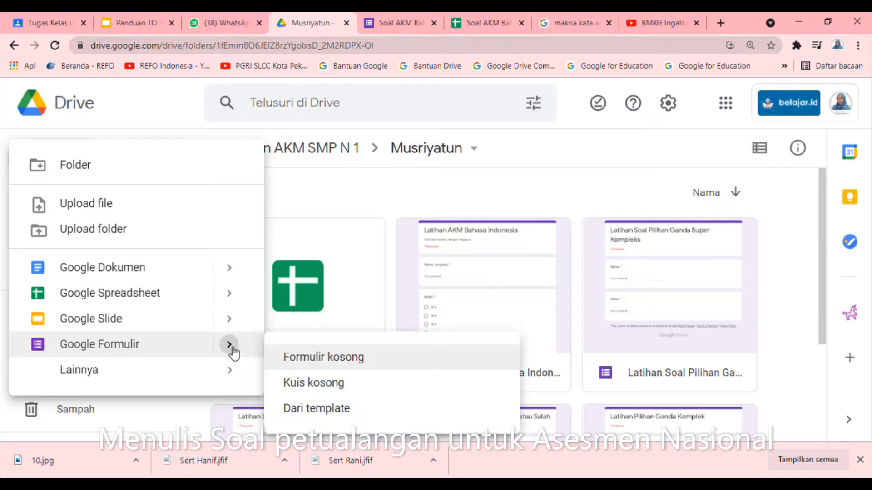
click(307, 356)
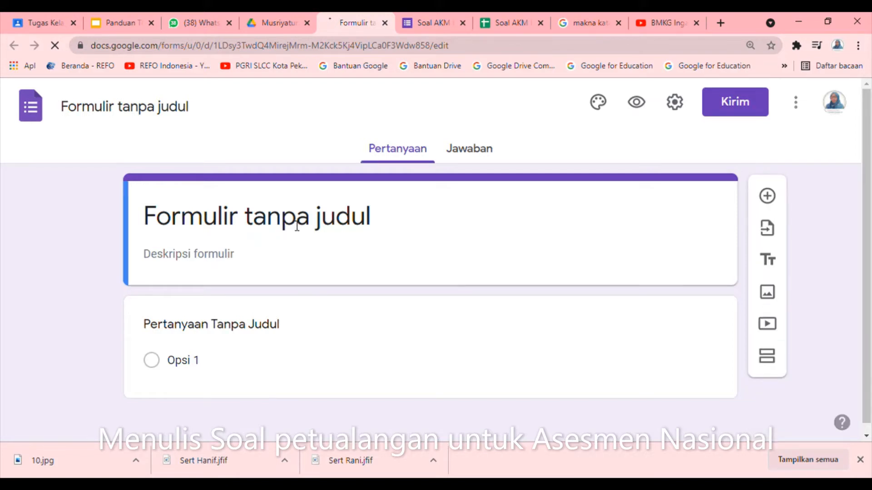
Title the form "Cerita Petualangan" and give the form file the same name.
click(229, 224)
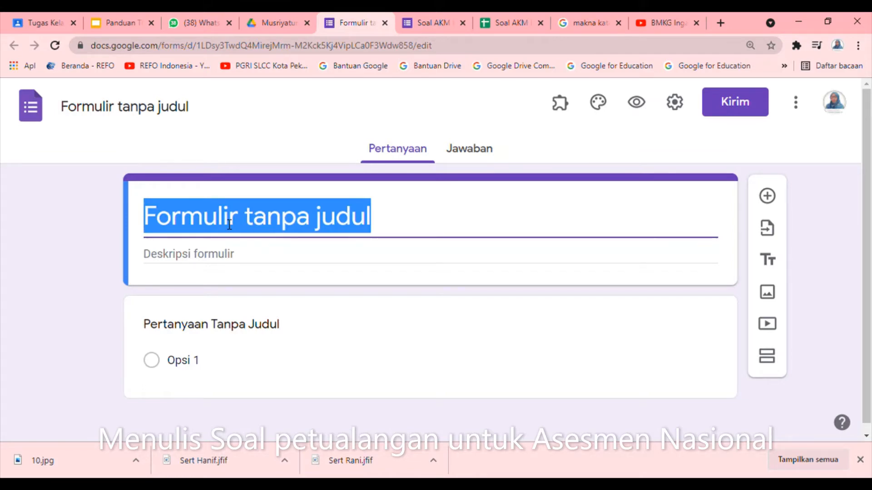
text(Cerita P)
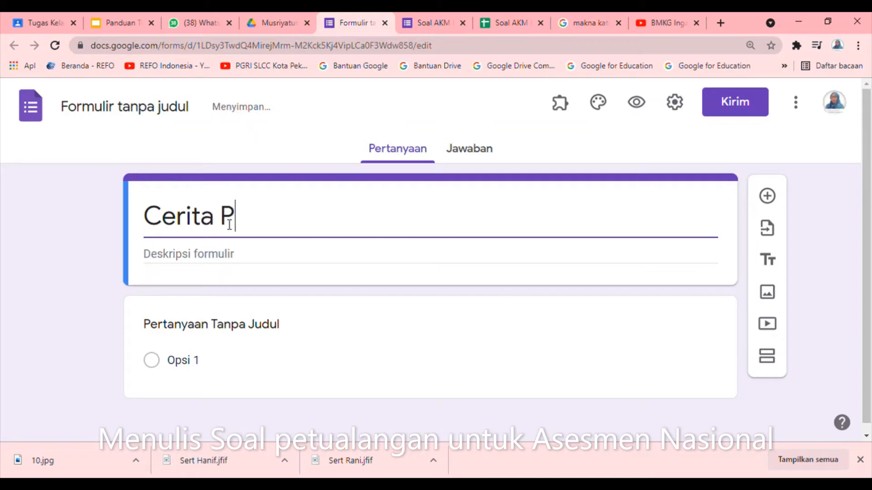
text(etual)
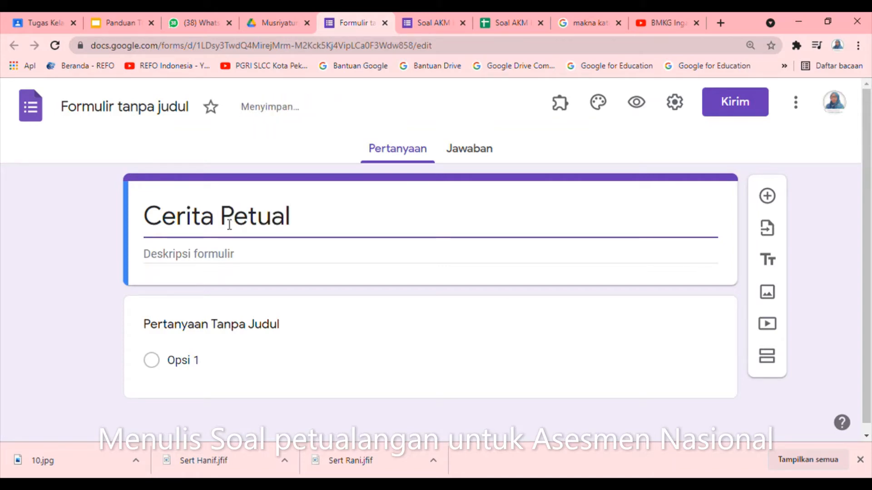
text(angan)
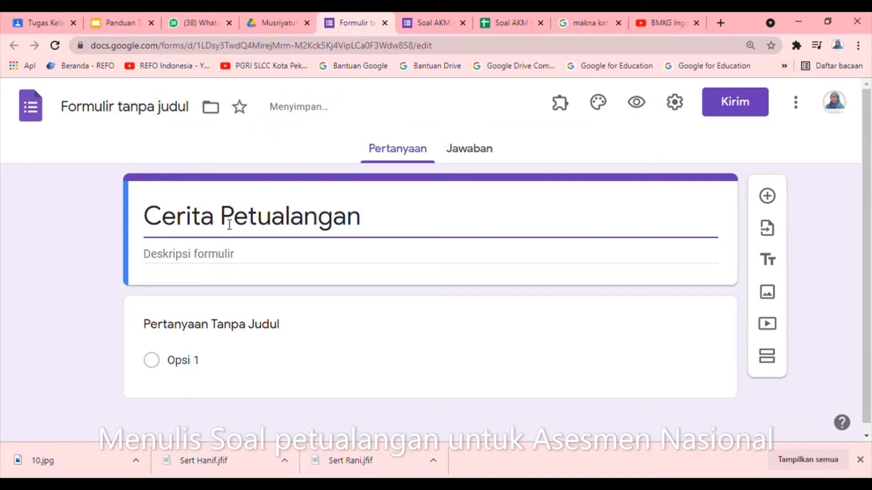
click(185, 331)
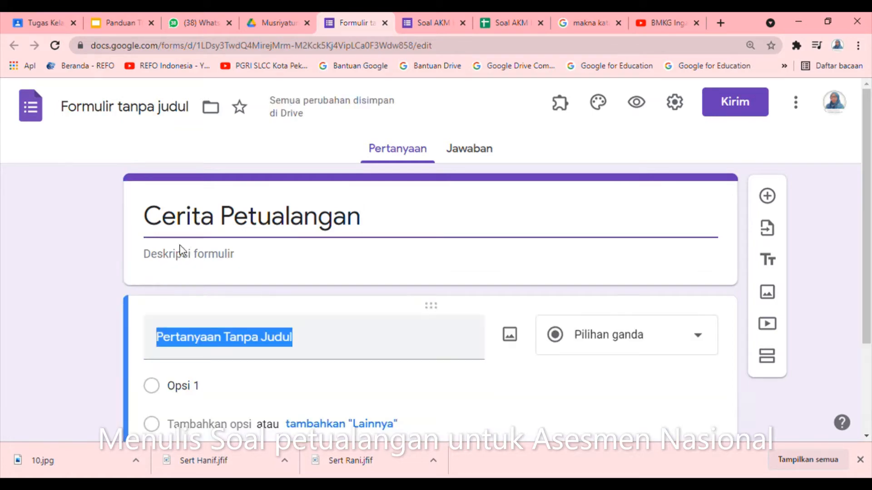
click(191, 224)
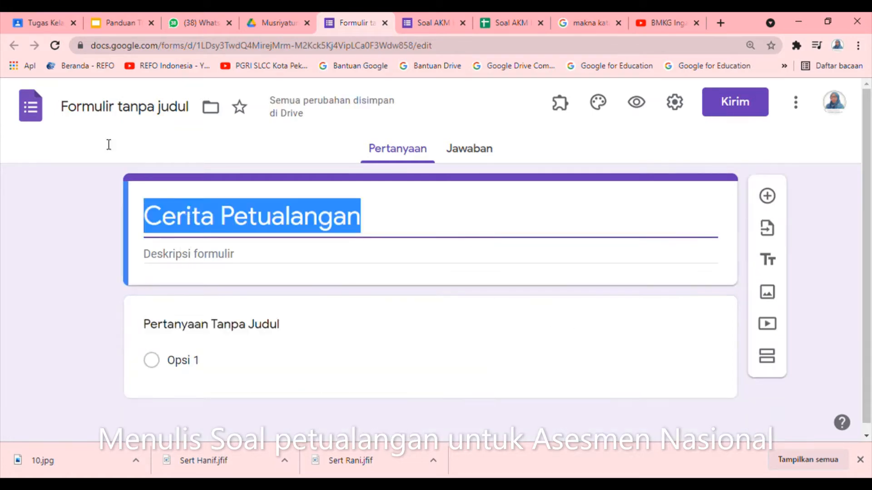
click(98, 110)
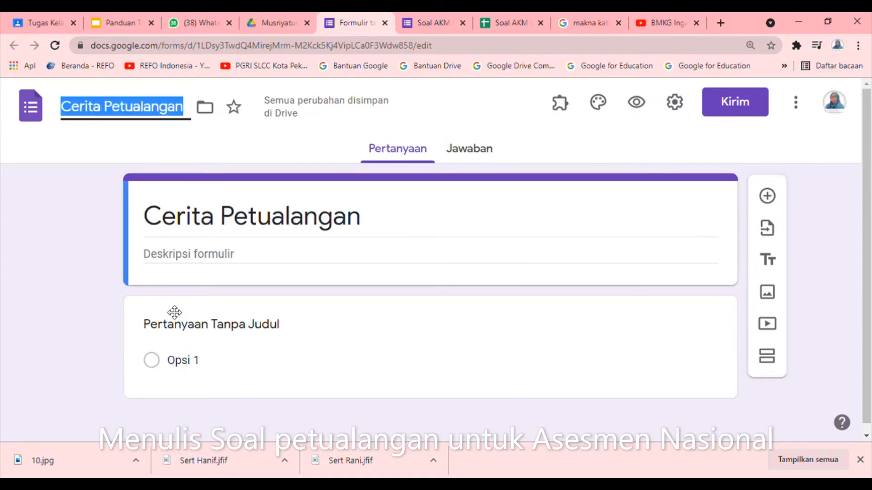
Turn the untitled first question into a required short-answer question named "Nama".
click(172, 328)
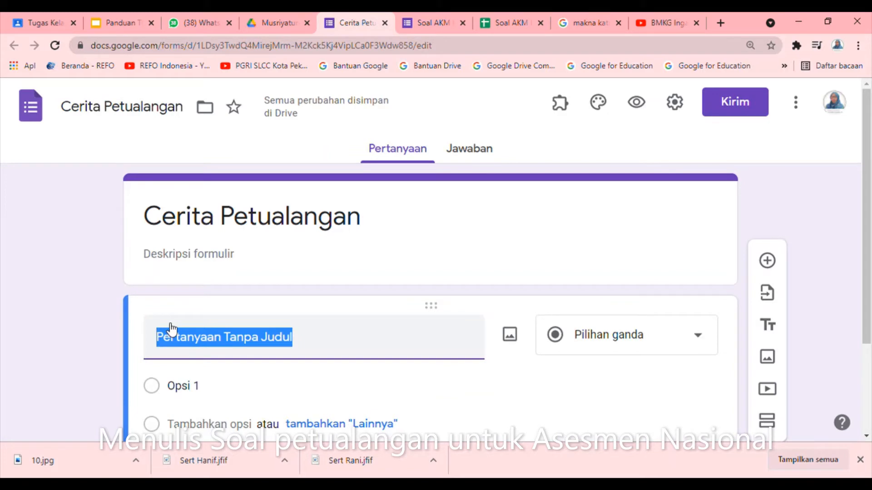
text(Nama)
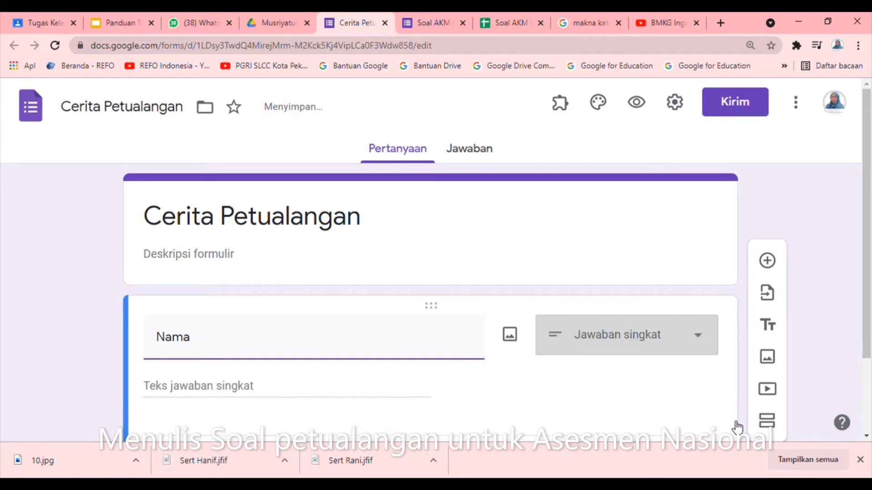
click(866, 435)
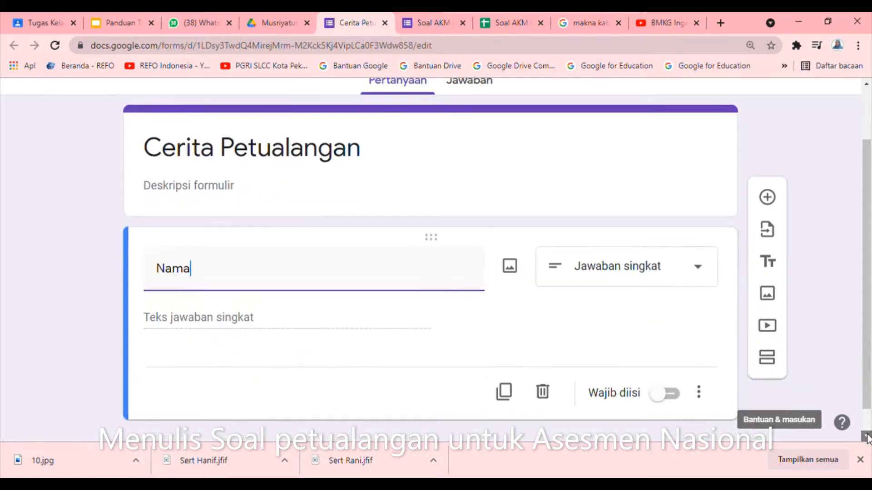
click(677, 368)
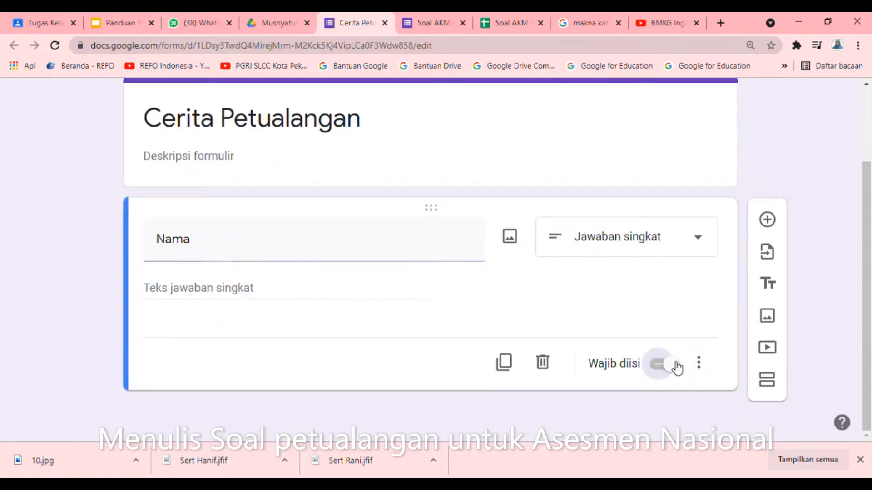
Add a second question named "Kelas", set it to short answer (Jawaban singkat) and make it required.
click(772, 226)
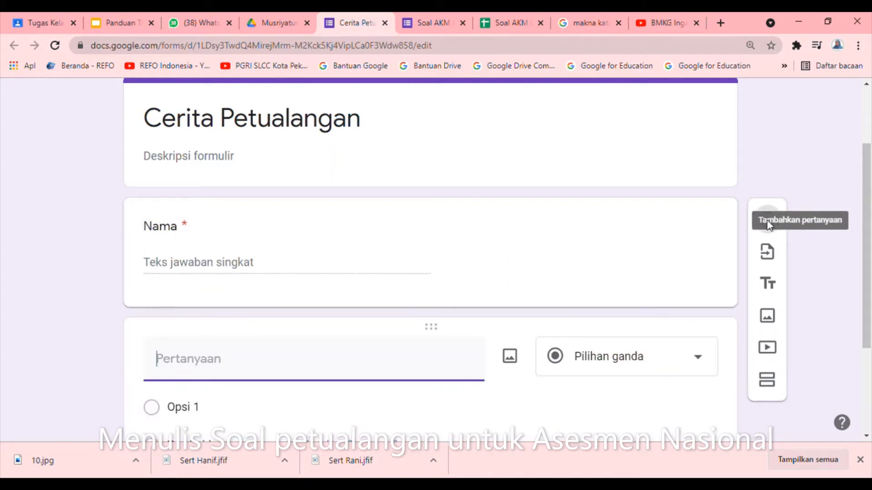
text(Kelas)
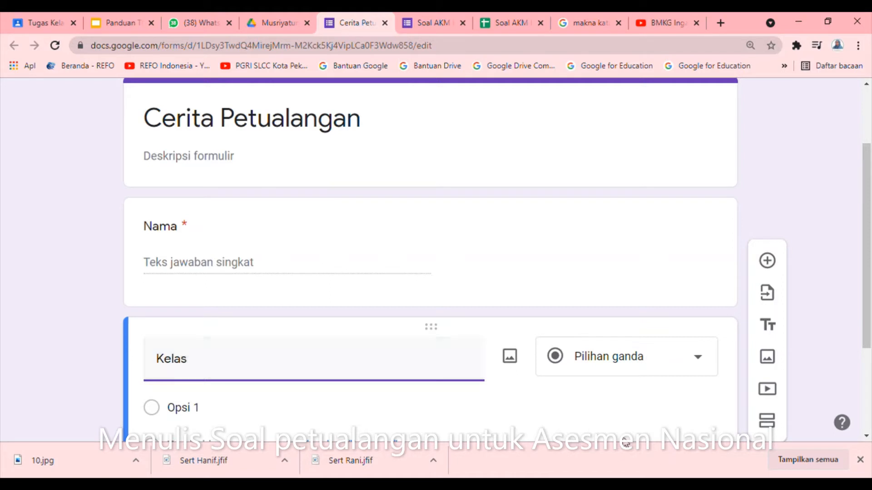
click(706, 363)
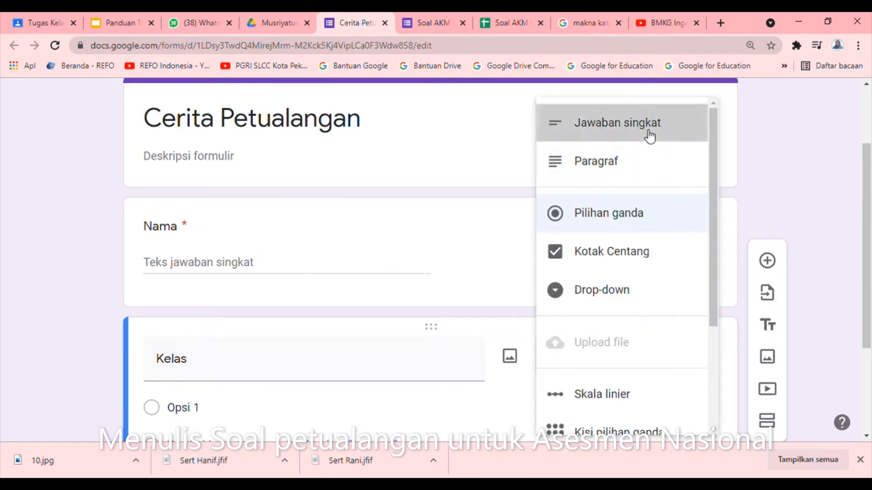
click(649, 135)
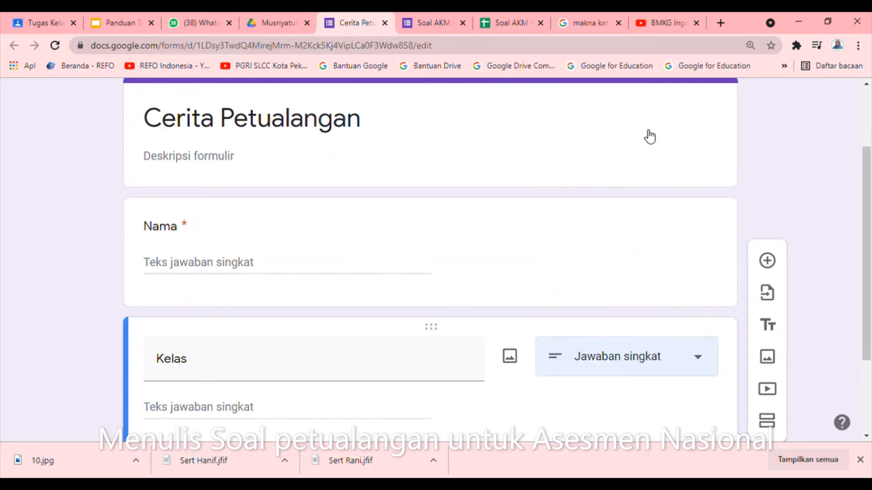
click(865, 435)
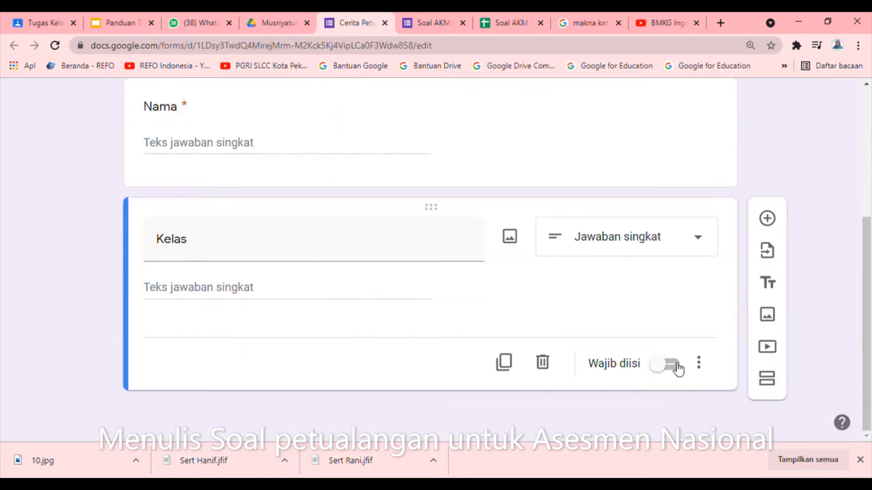
click(675, 366)
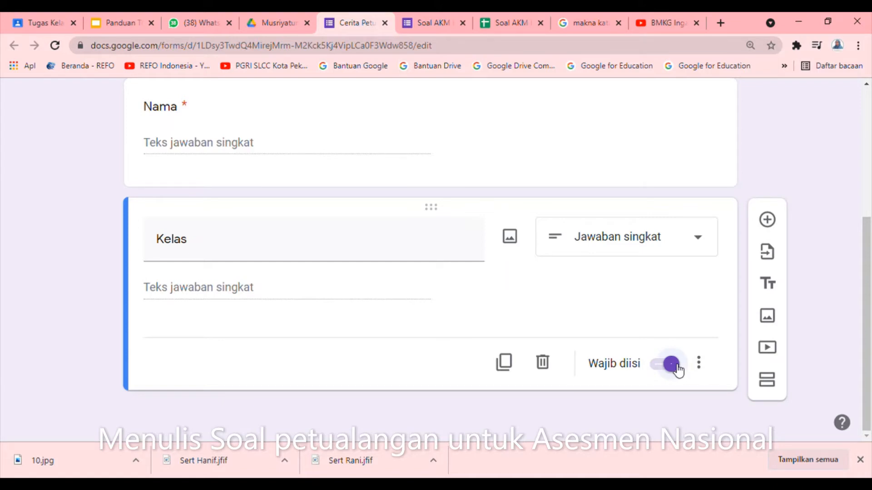
Add a new section after the Kelas question and title it "Soal Petualangan".
click(770, 384)
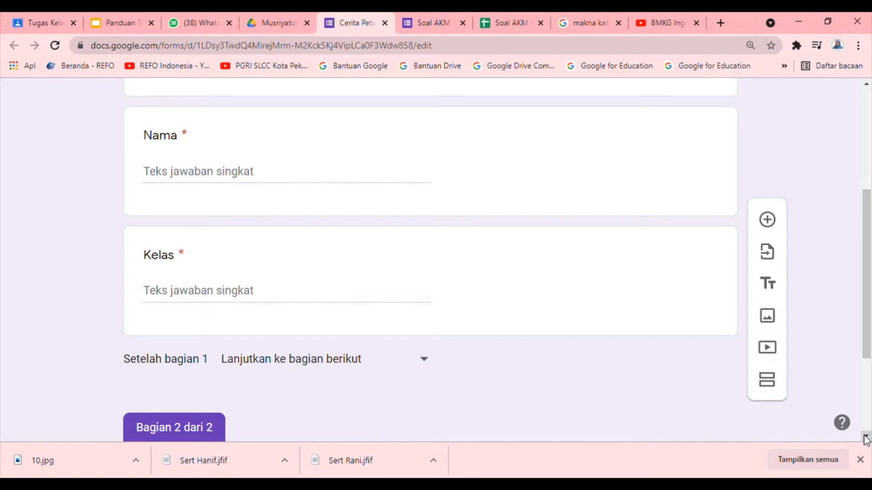
scroll(866, 439, down, 3)
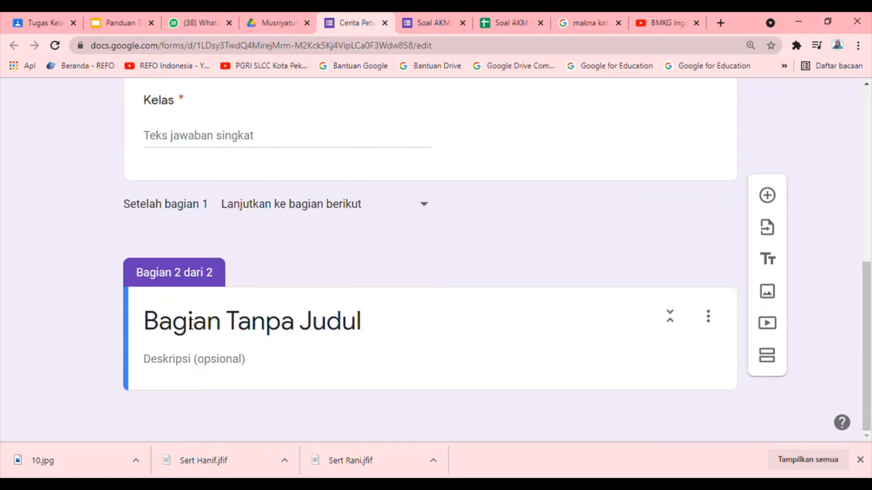
click(190, 325)
text(Sa)
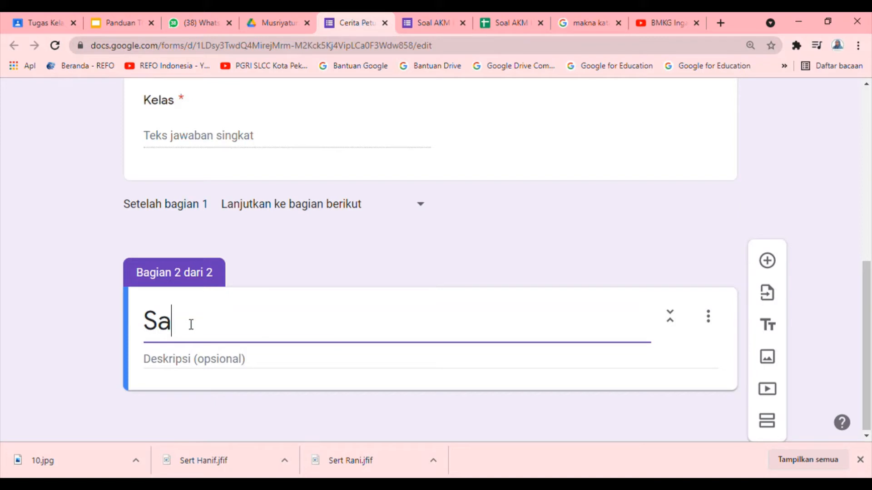
key(BackSpace)
text(oal Pet)
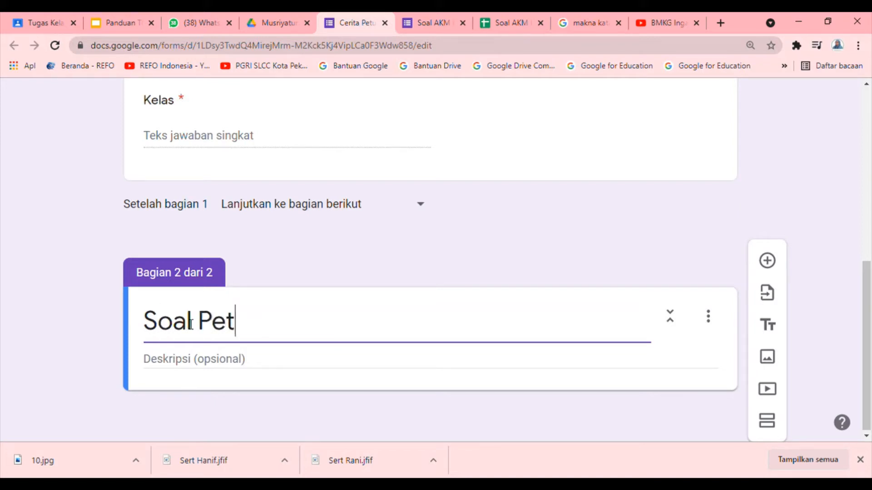
text(ualangan)
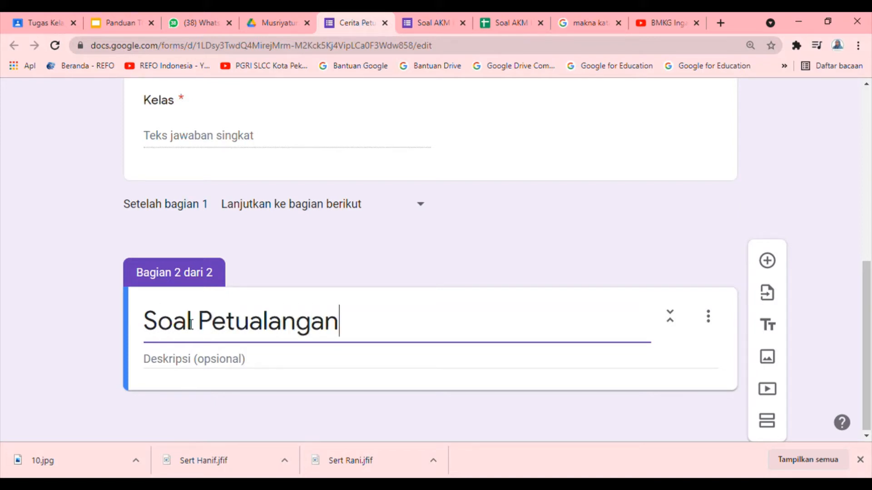
Insert an uploaded picture of a girl holding two pink balloons into the Soal Petualangan section.
click(866, 439)
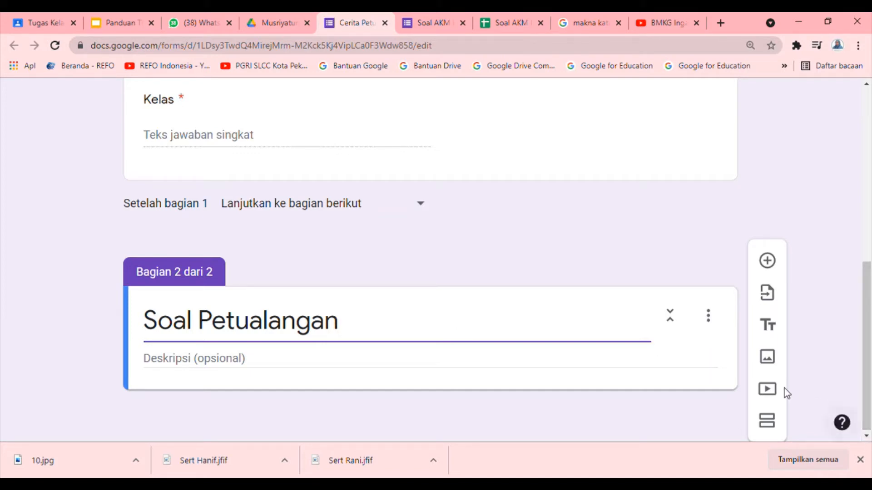
click(770, 364)
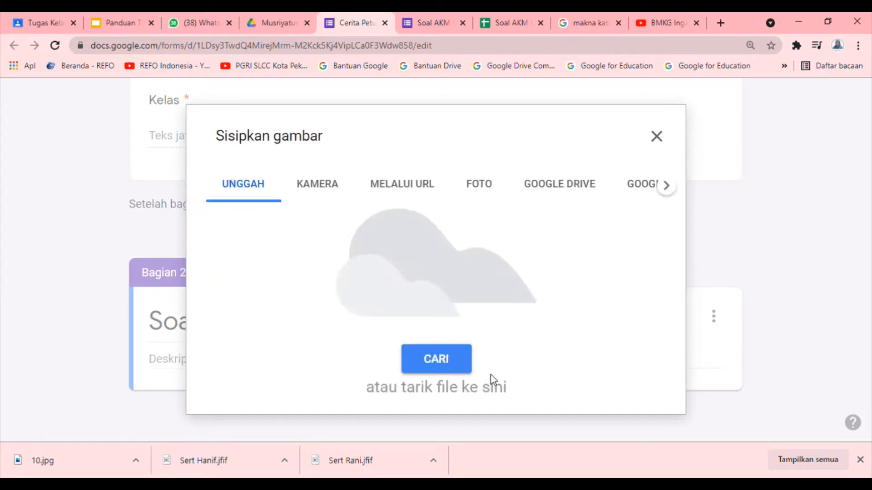
click(459, 365)
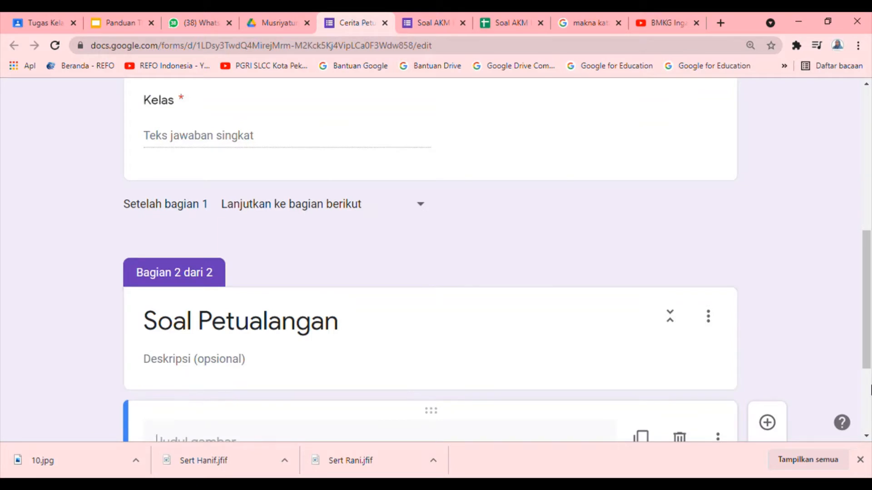
click(868, 351)
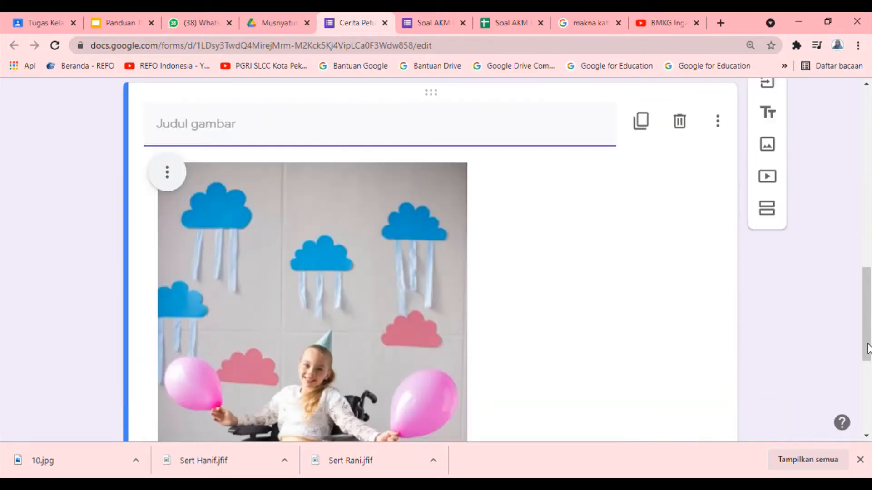
Enter "Ilustrasi seorang gadis" as the title of the inserted picture.
scroll(868, 336, up, 2)
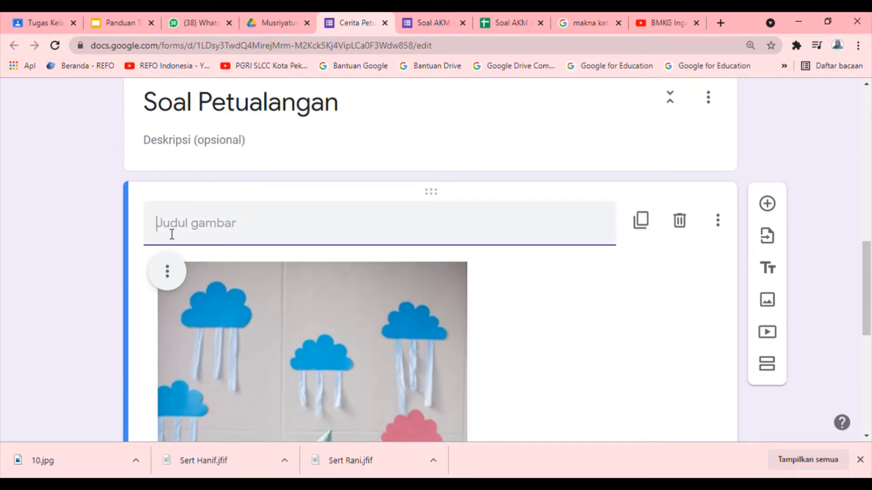
text(Ilu)
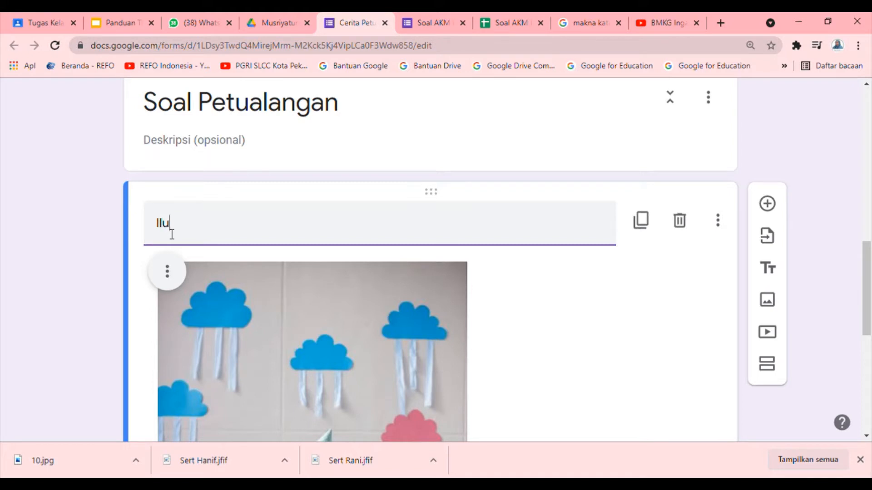
text(strasi gadis)
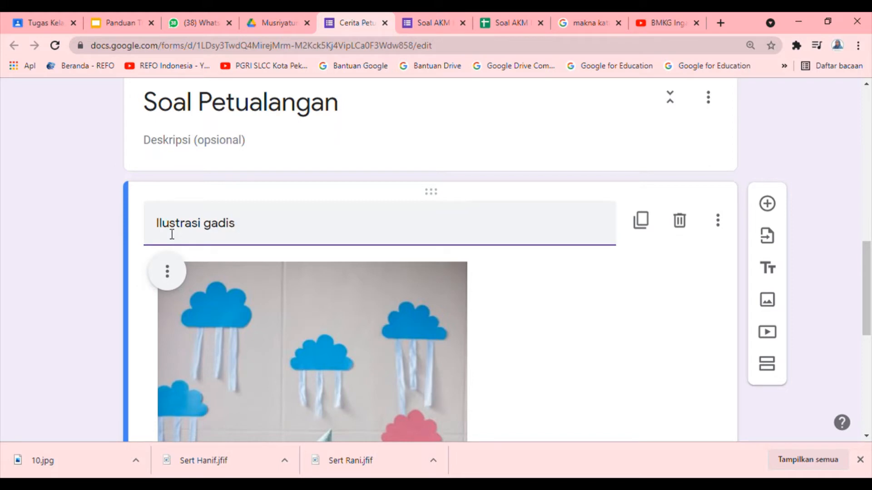
click(210, 229)
text(seorang)
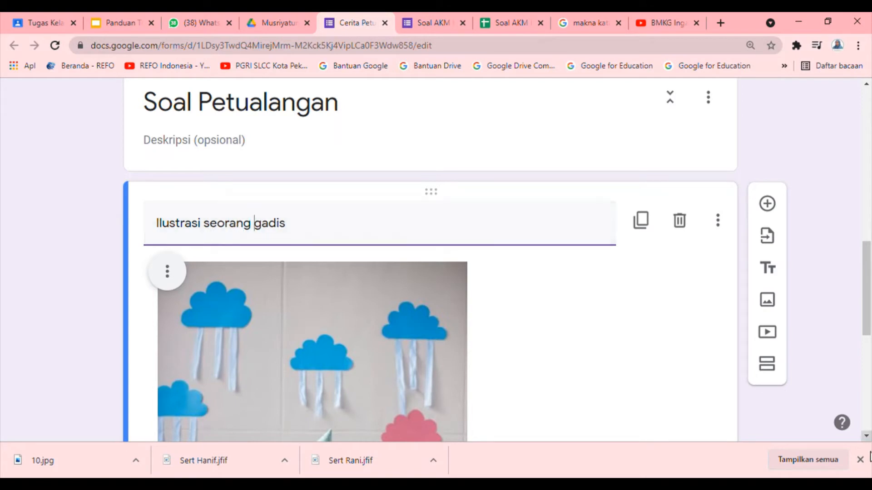
Add a new multiple-choice (Pilihan ganda) question below the girl's picture in the Soal Petualangan section.
scroll(866, 438, down, 6)
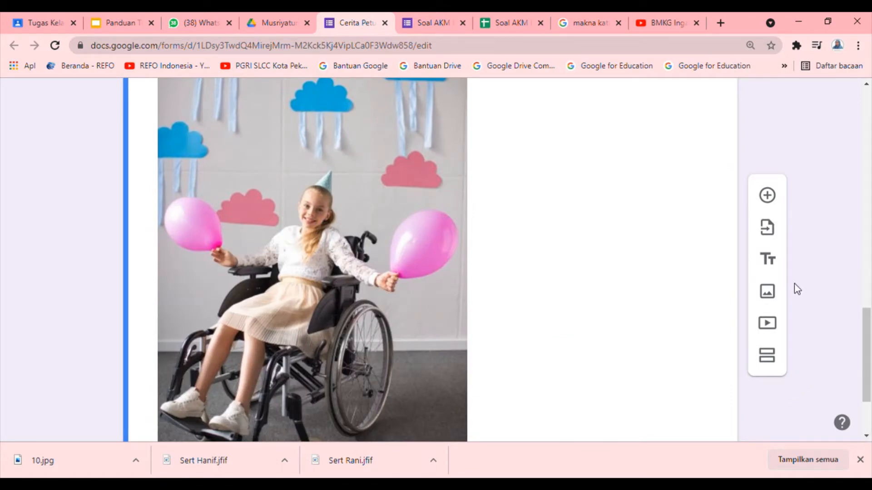
click(771, 202)
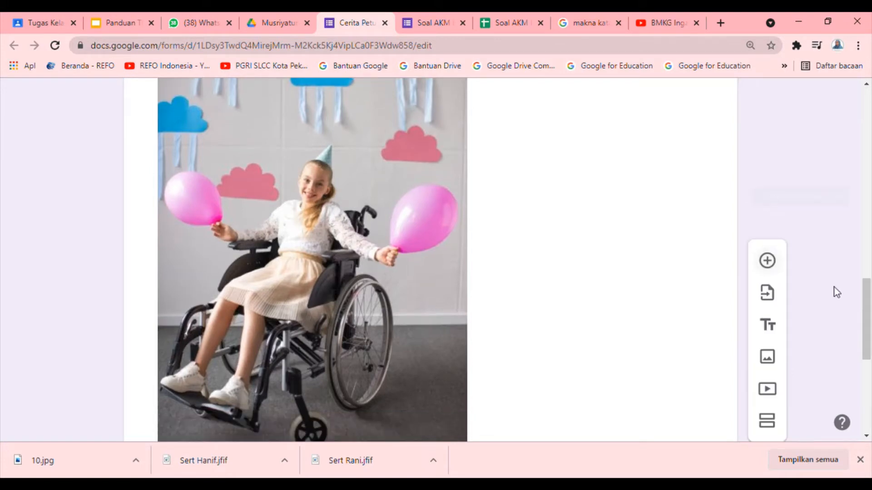
drag(868, 302, 870, 345)
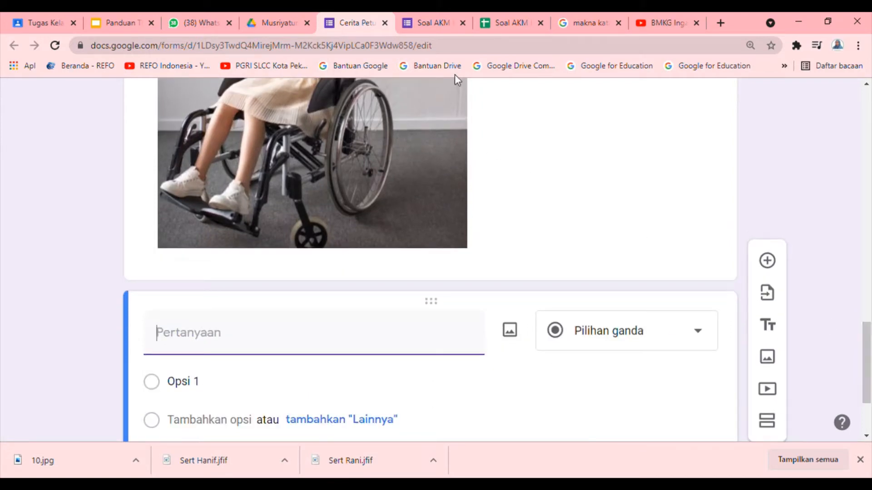
Copy the story text beginning "Dara merupakan gadis" from the Soal AKM form and paste it as the new question's text.
click(438, 21)
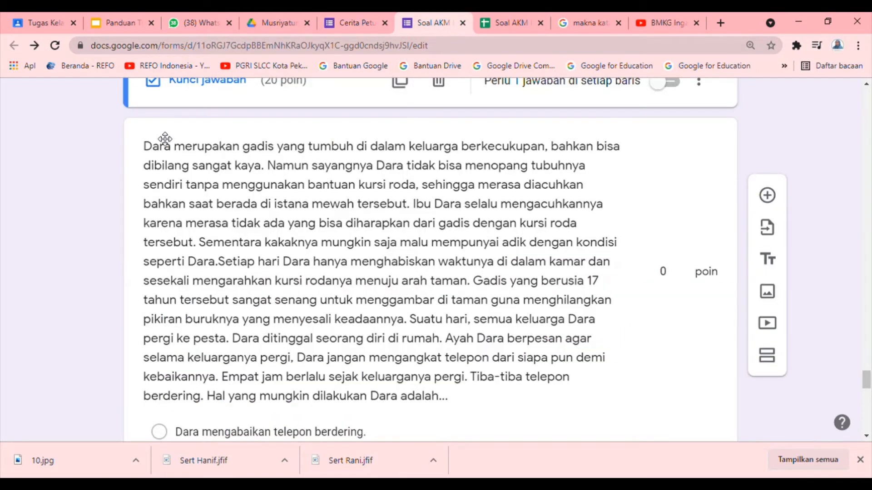
drag(145, 149, 461, 405)
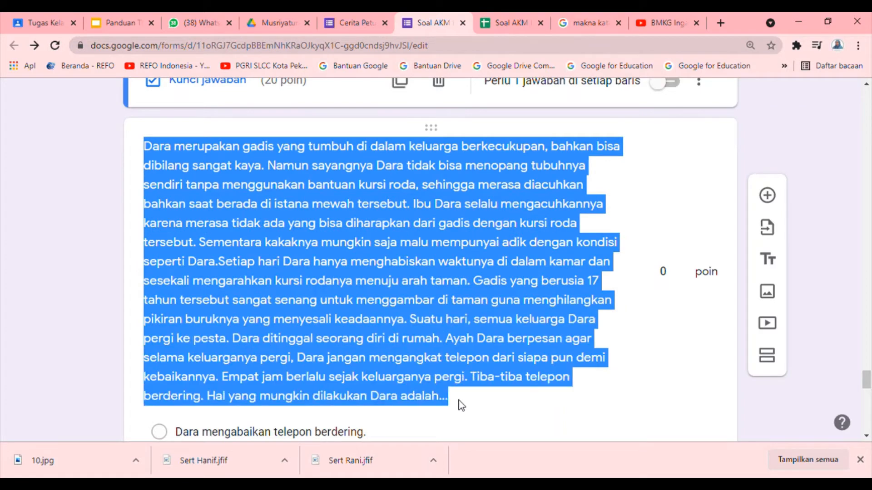
click(329, 264)
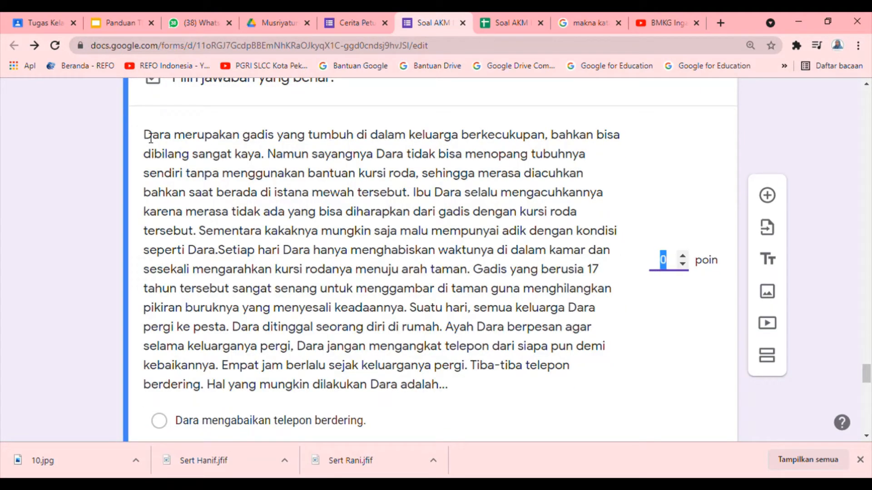
drag(150, 138, 456, 391)
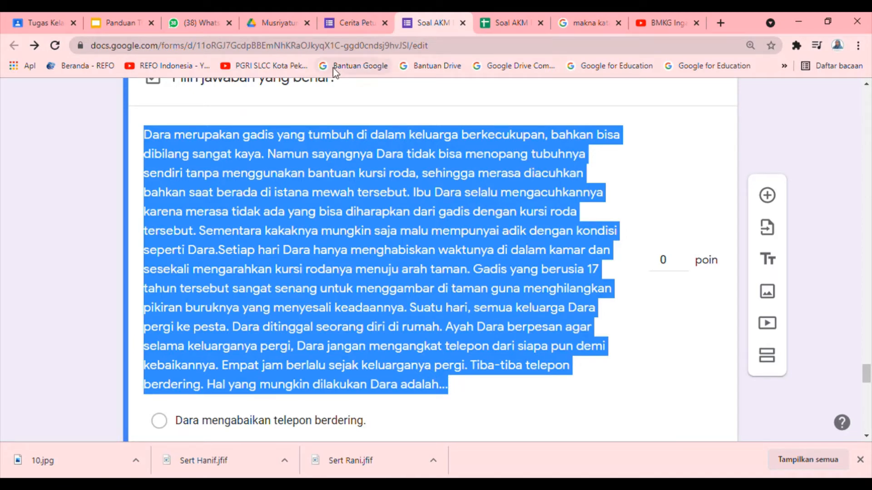
click(365, 23)
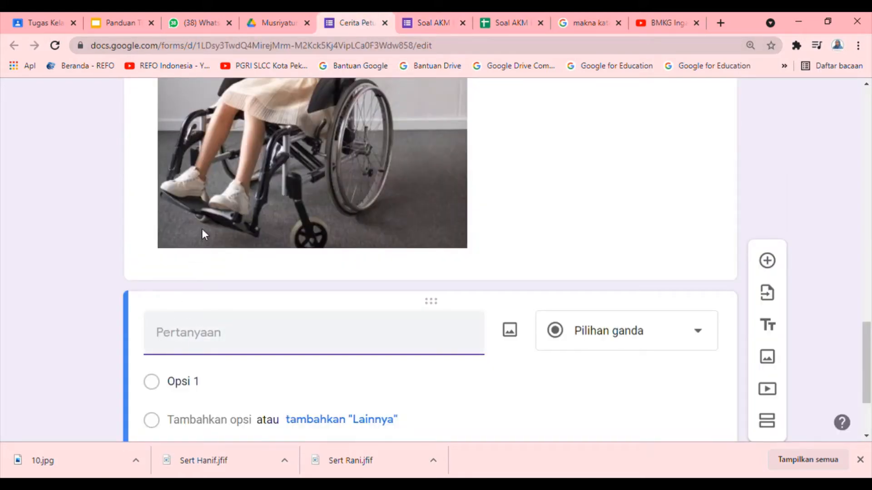
key(ctrl+v)
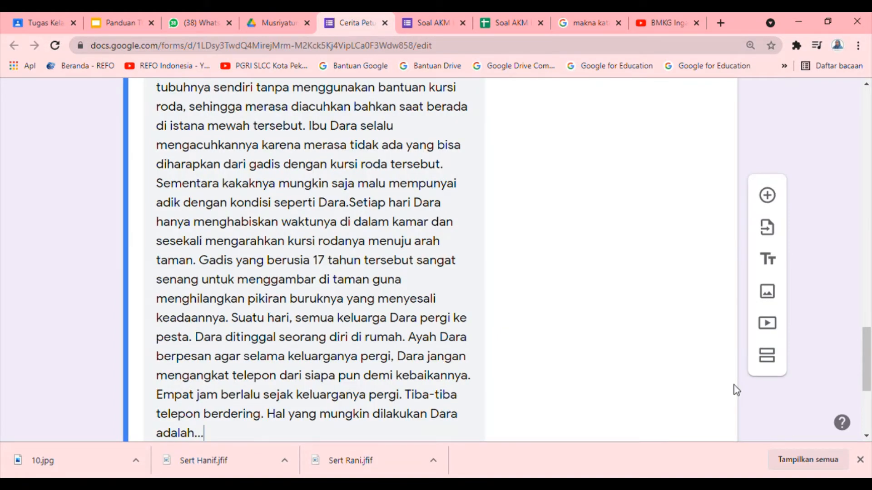
Open the new question's first option for editing and review the Dara question's answer options and section links in the Soal AKM form.
click(867, 439)
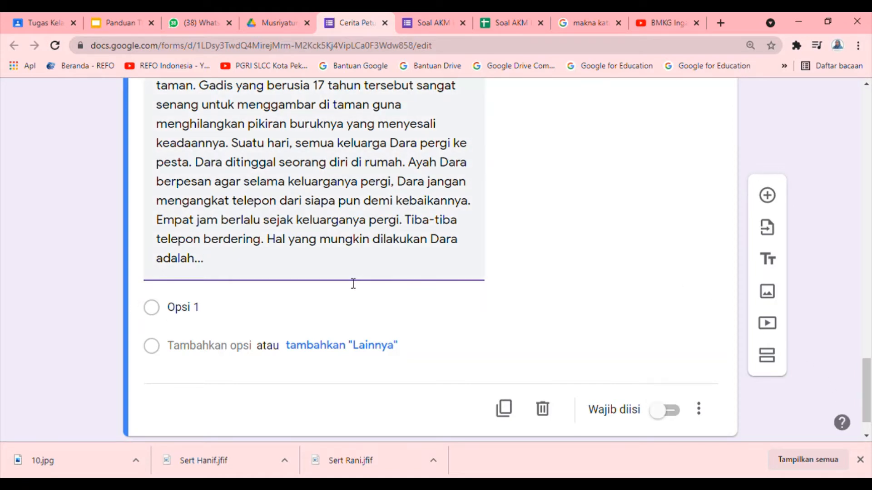
click(188, 309)
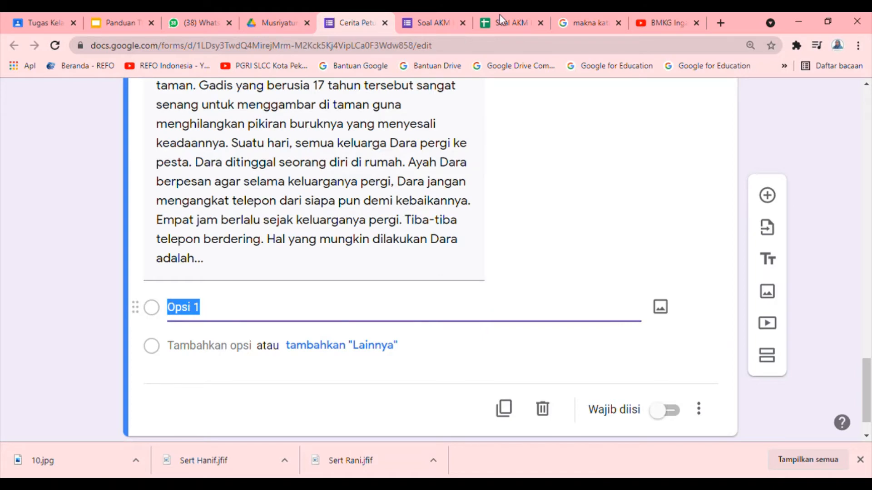
click(442, 21)
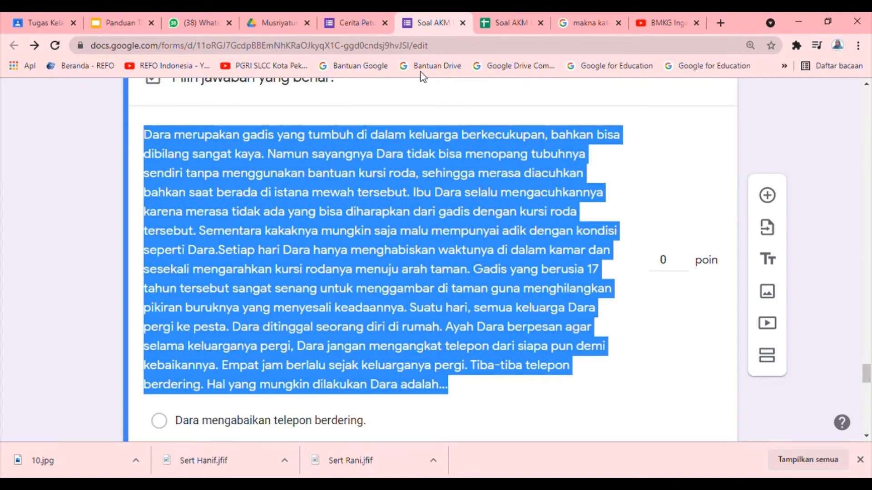
scroll(867, 438, down, 4)
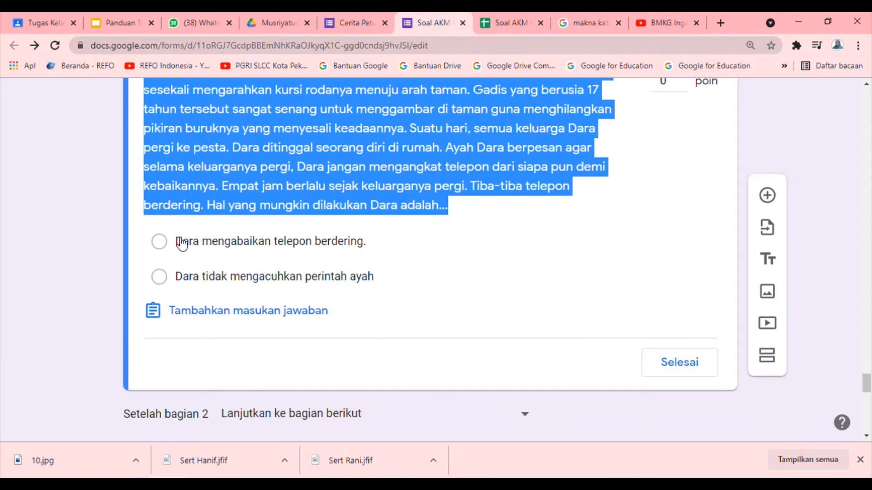
click(180, 242)
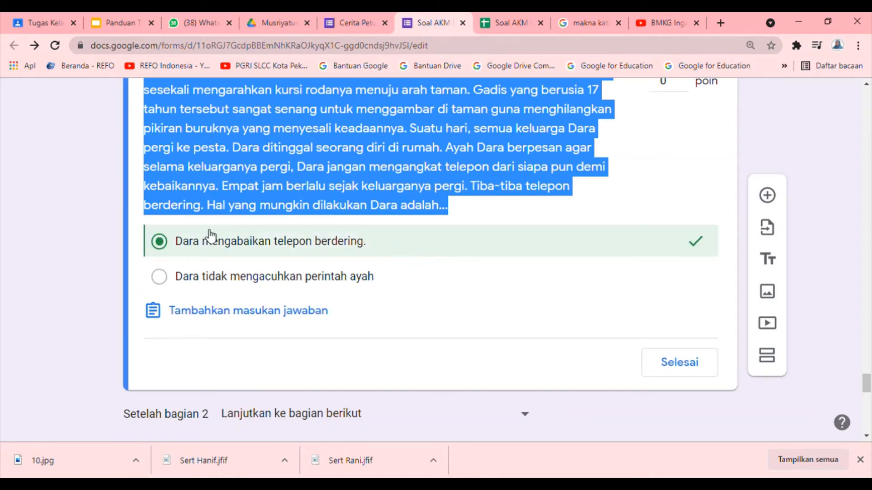
click(162, 243)
click(685, 369)
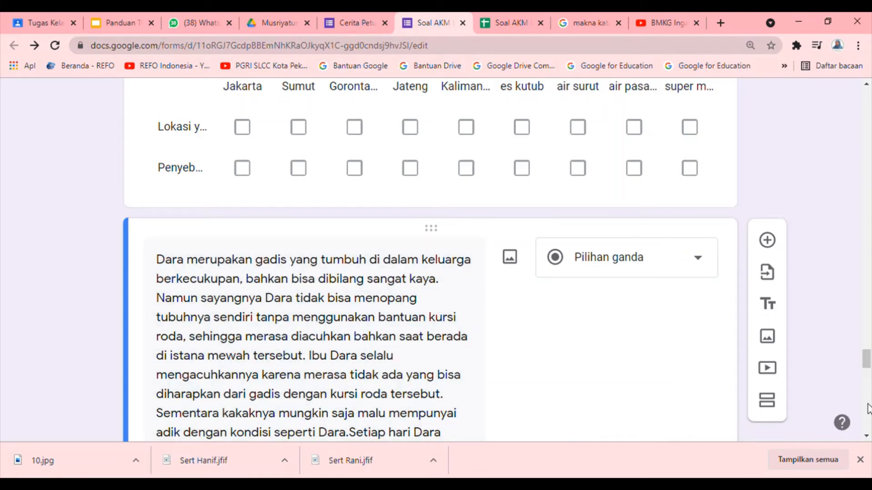
scroll(868, 409, down, 5)
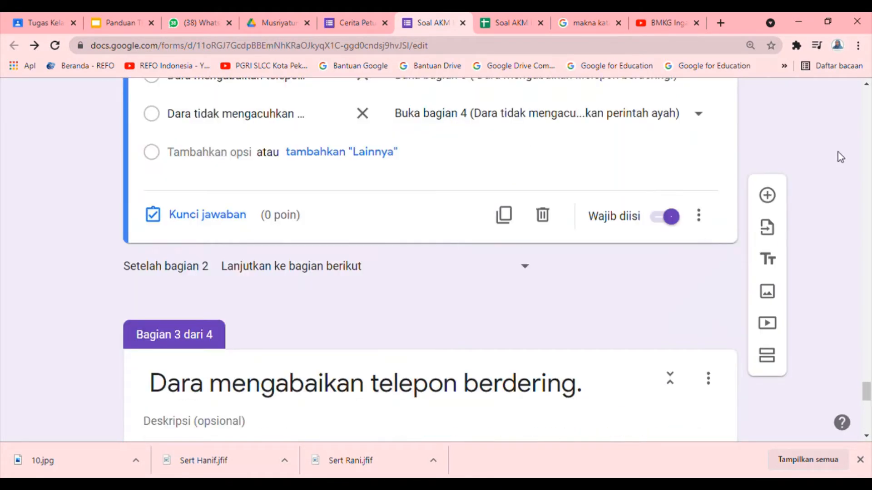
click(358, 26)
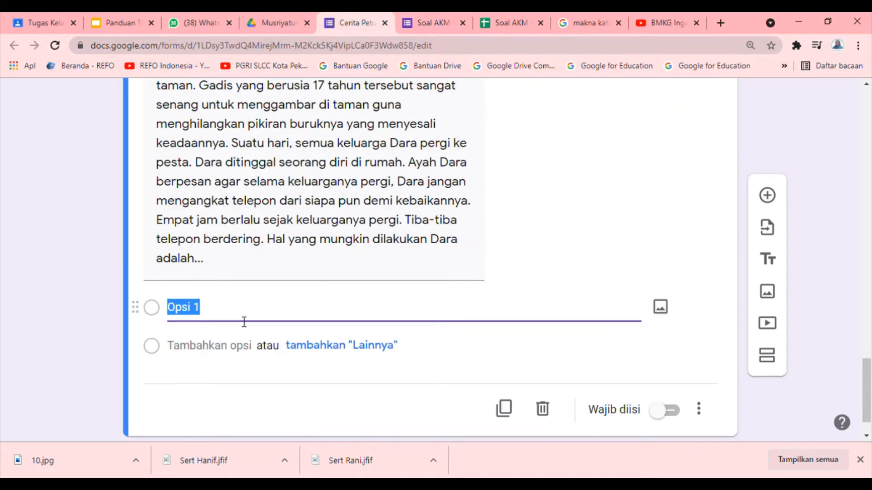
Enter the options "Dara mengabaikan dering telepon" and "Dara tidak mengacuhkan pesan ayahnya" and make the question required.
text(Dara men)
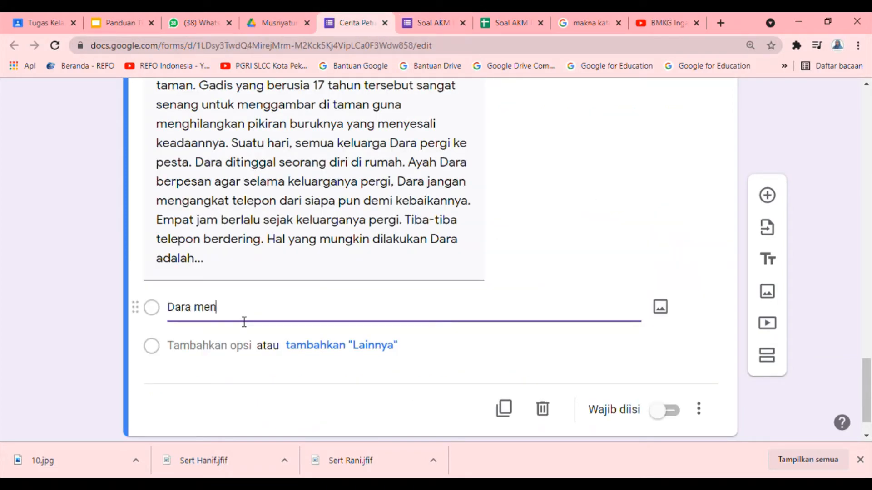
text(gabaikan dering)
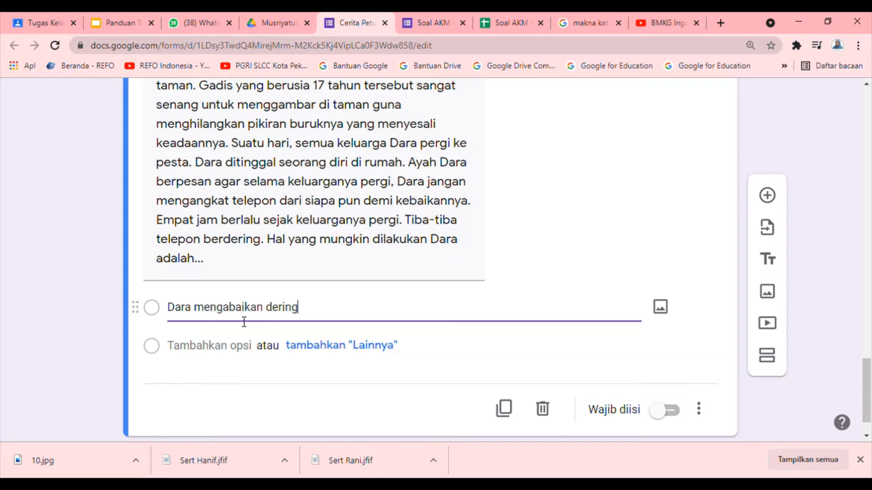
text( telepon)
click(202, 352)
text(D)
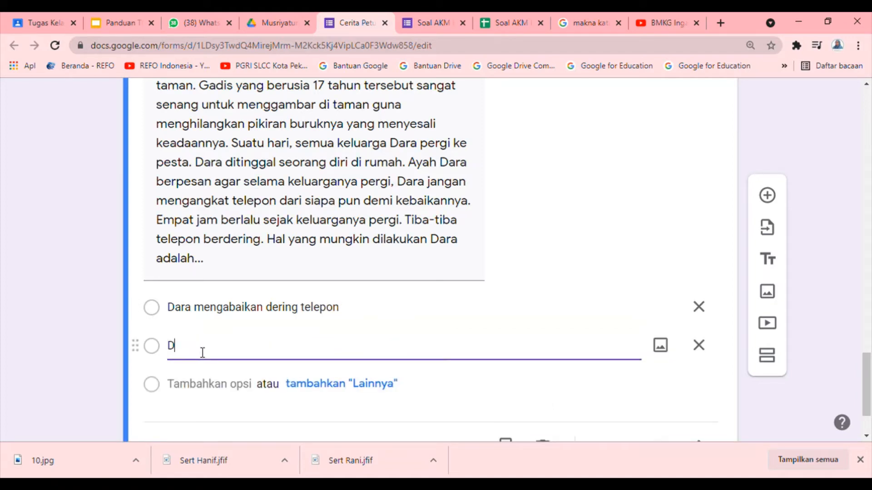
text(ara tidak mengacuhkan)
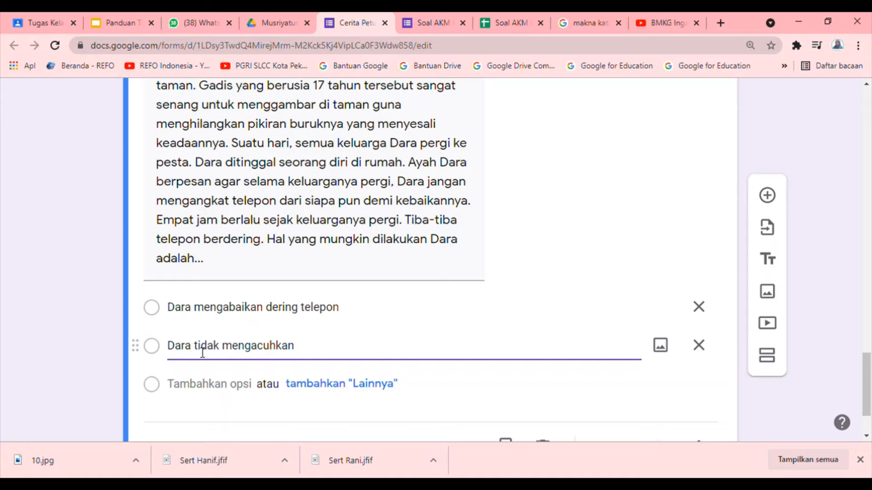
text( pesan ayahn)
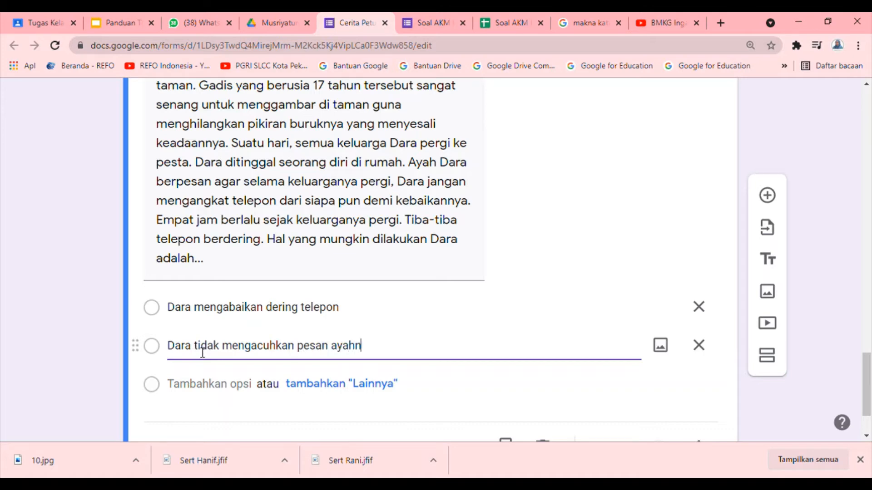
text(ya)
click(867, 437)
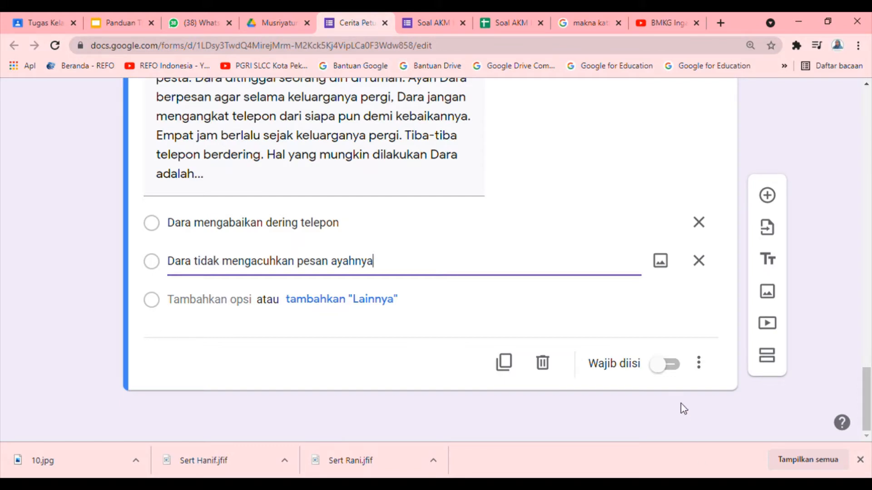
click(677, 368)
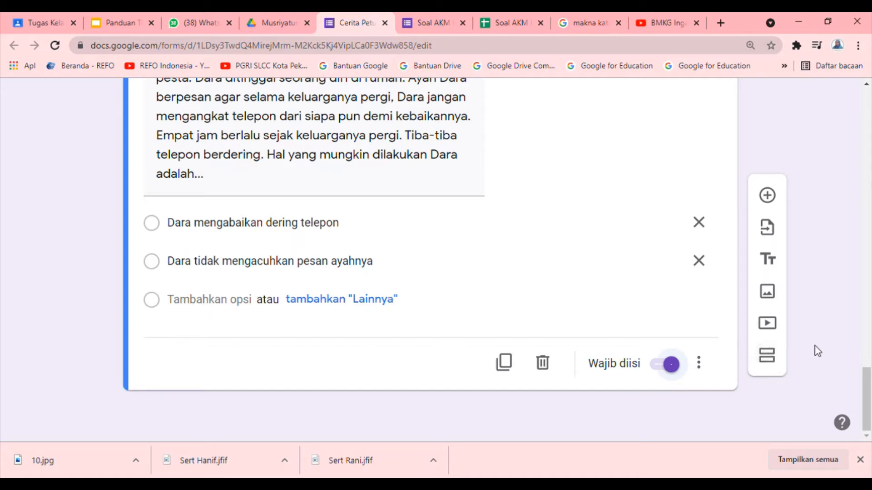
Add a third section and title it with the copied first option text, "Dara mengabaikan dering telepon".
click(772, 359)
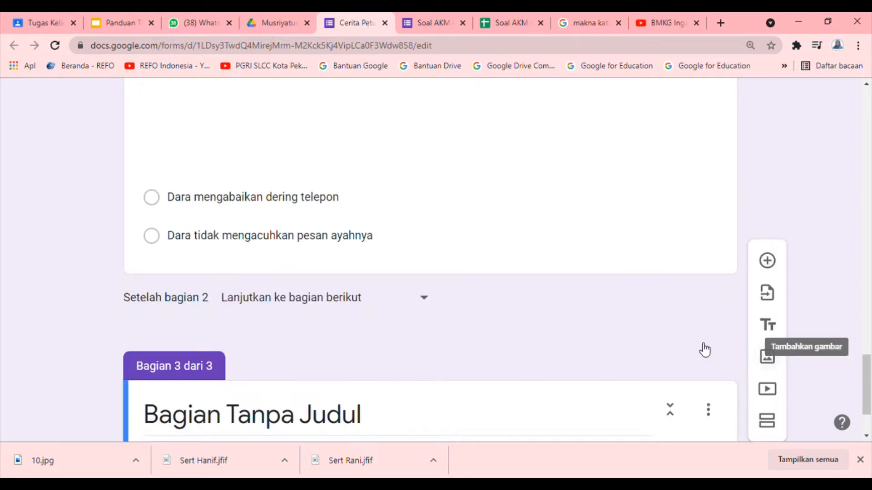
click(345, 203)
key(ctrl+c)
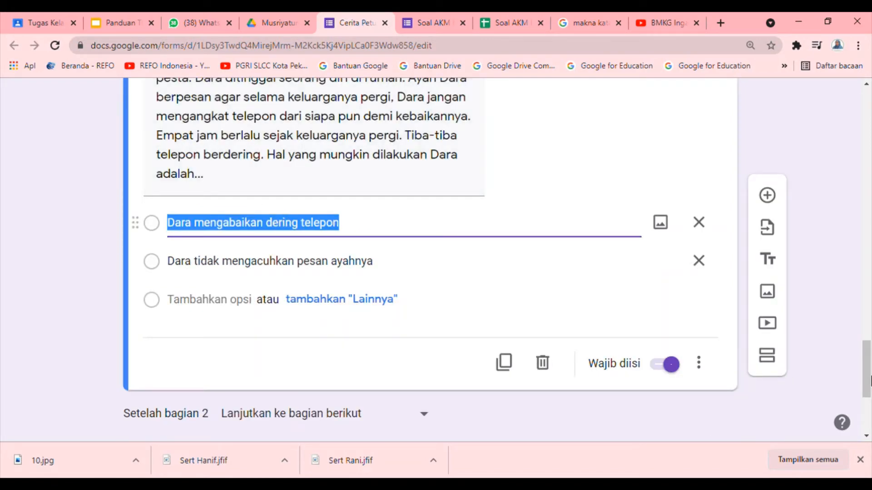
click(866, 437)
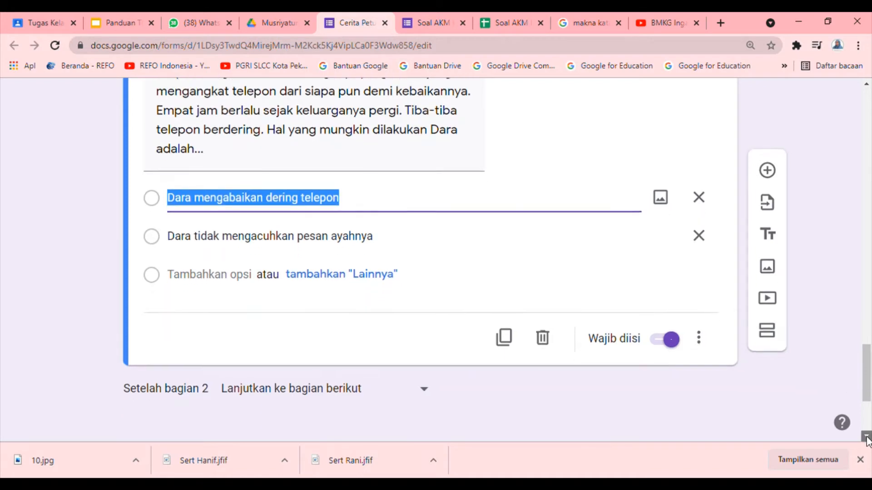
scroll(524, 389, down, 4)
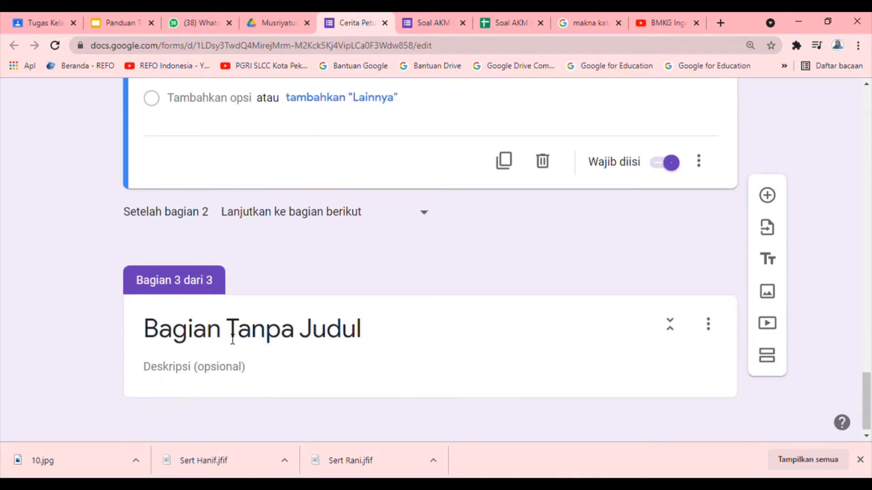
click(233, 336)
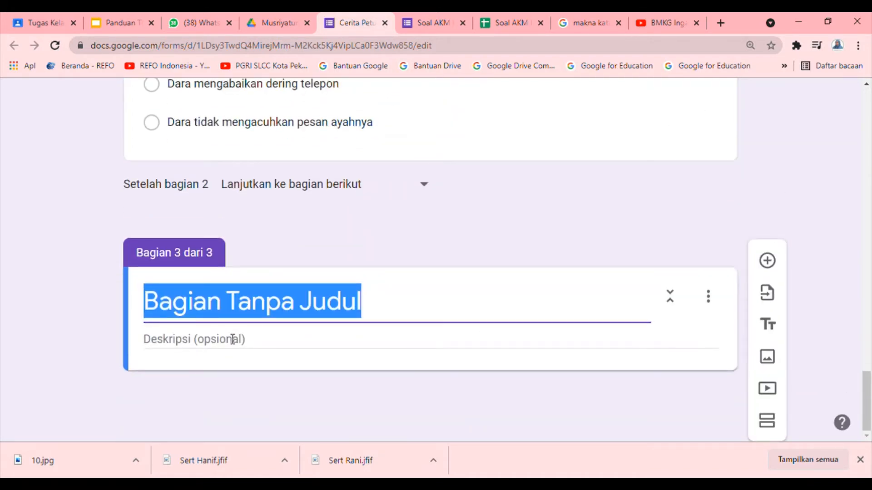
key(ctrl+v)
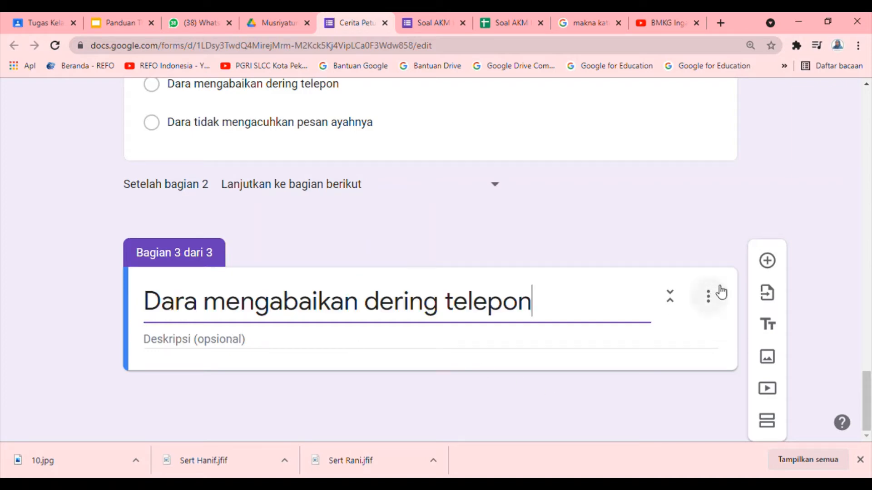
Add a question to the third section and consult the matching section 3 question in the Soal AKM form.
click(774, 267)
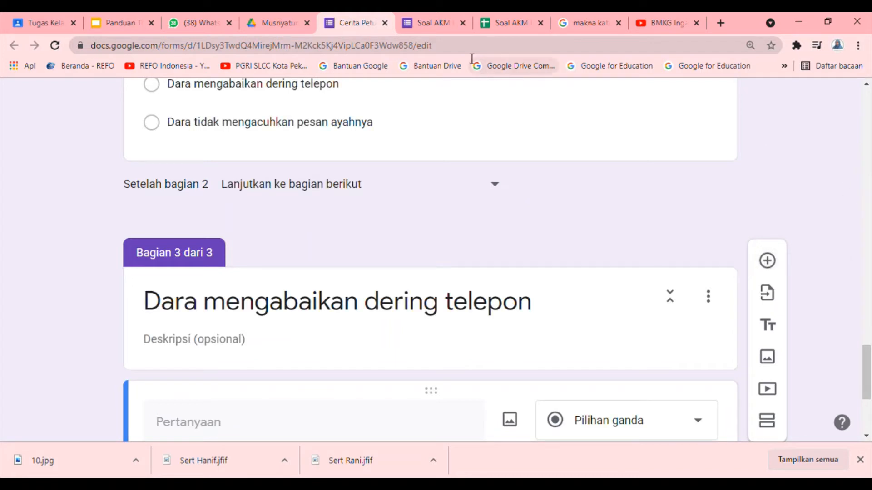
click(443, 23)
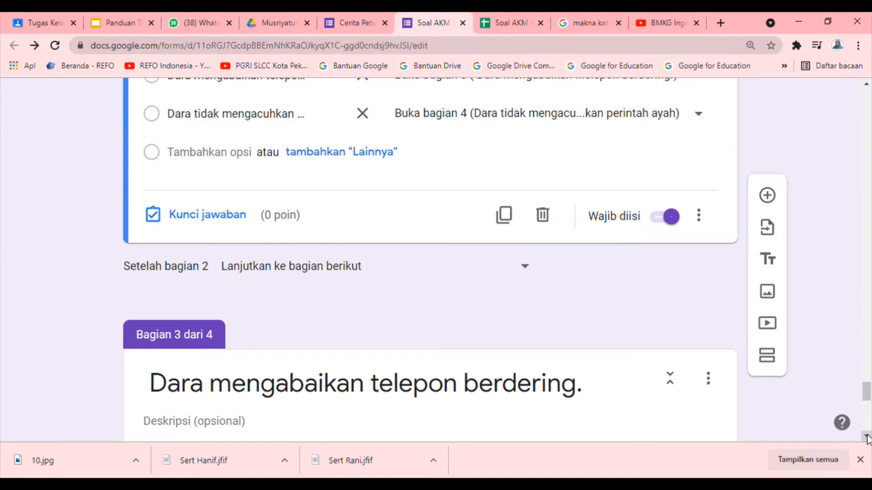
click(867, 437)
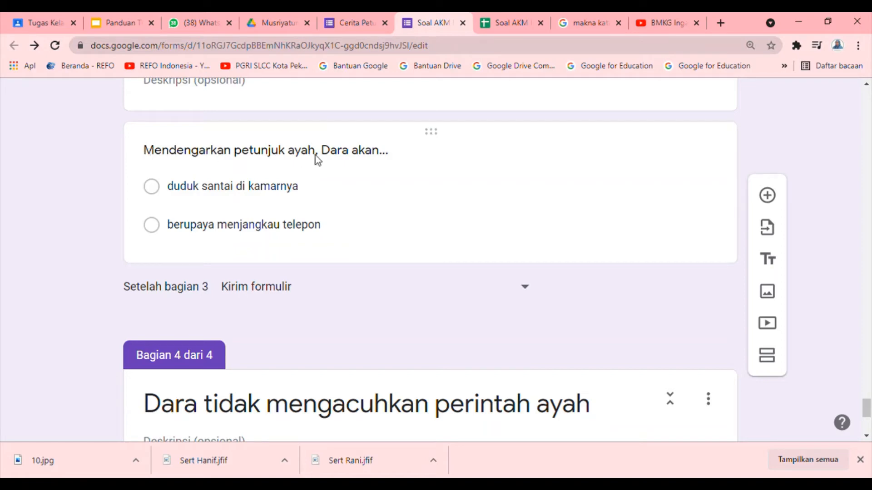
click(381, 153)
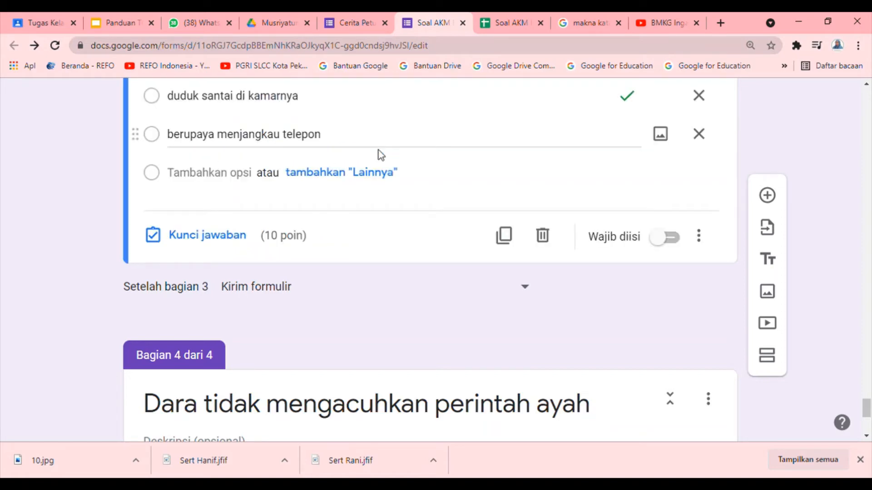
click(354, 19)
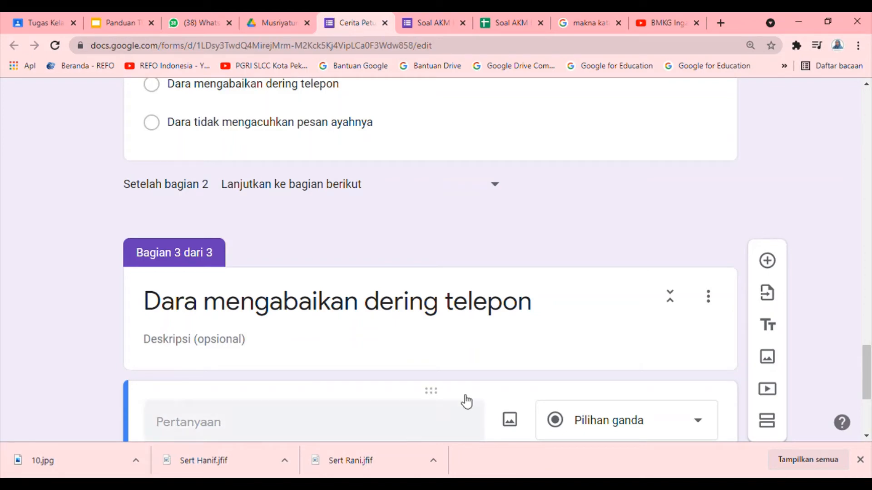
Enter "Dara mendengarkan pesan ayahnya, maka..." as the text of the third section's new question.
scroll(867, 429, down, 3)
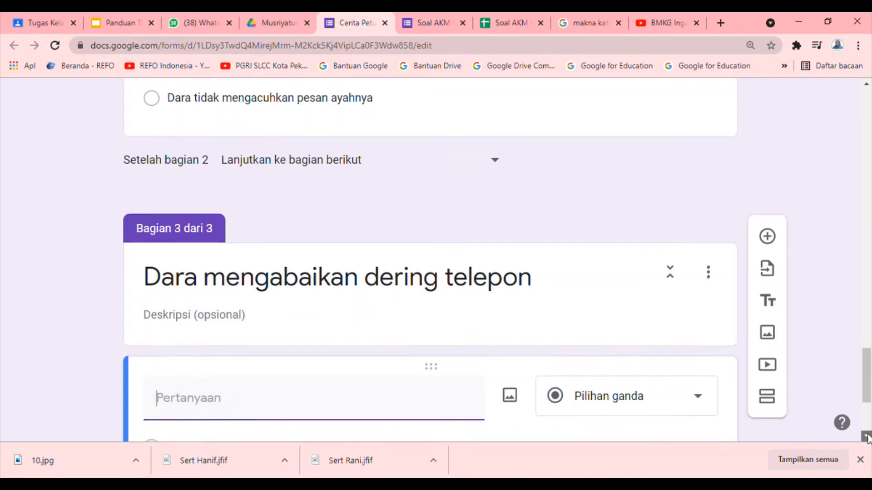
text(Da)
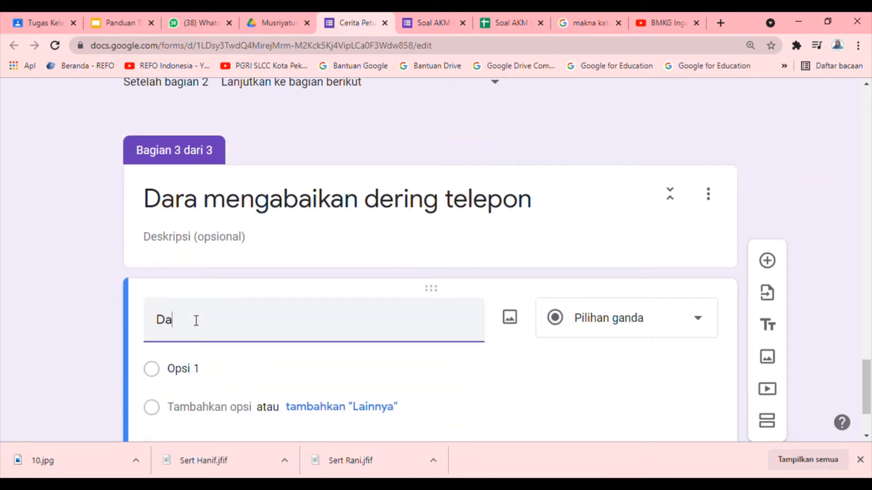
text(ra men)
text(dengarkan pe)
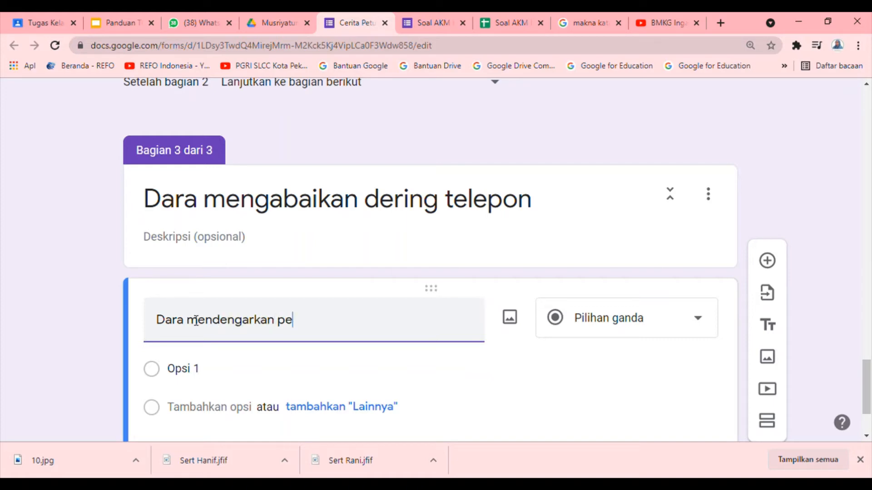
text(san ayahnya,)
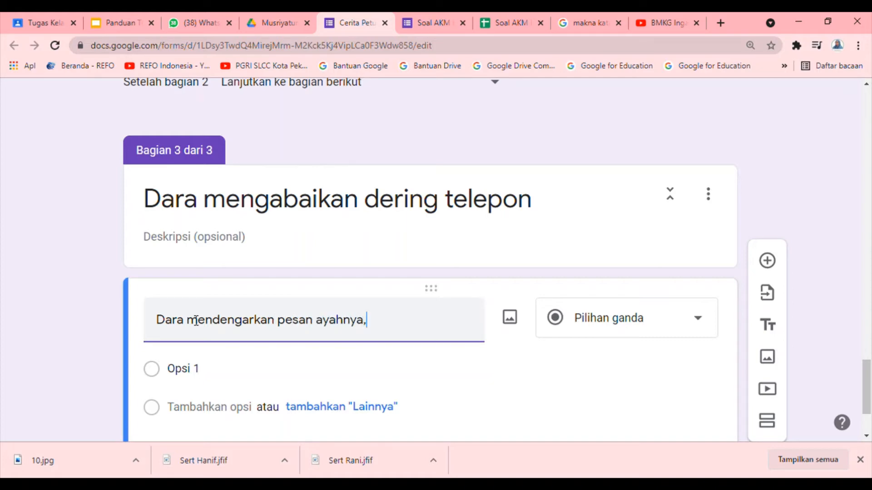
text( maka.)
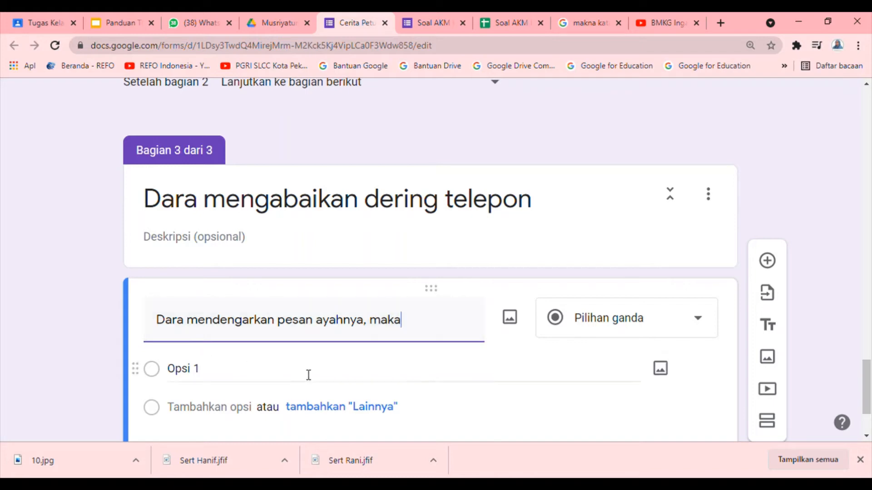
text(..)
Give the question the two options "ia duduk santai di kamar" and "ia berupaya menjangkau telepon".
click(189, 375)
text(ia )
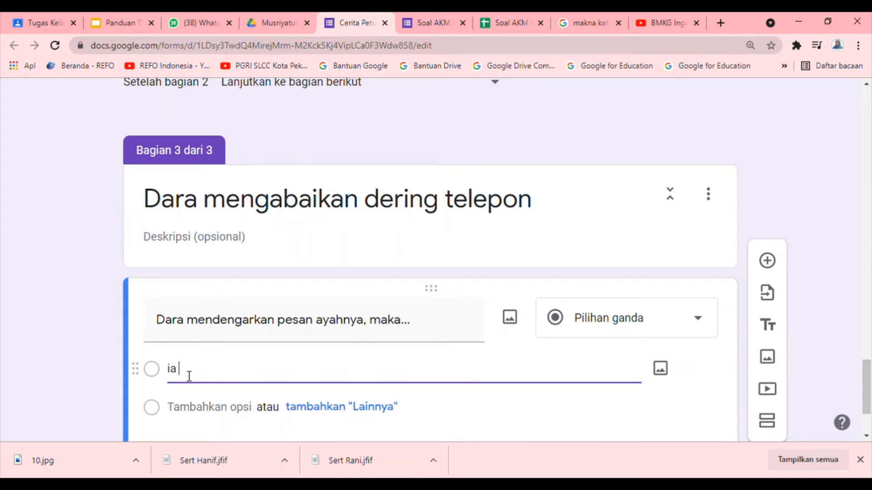
text(duduk santai di kamar)
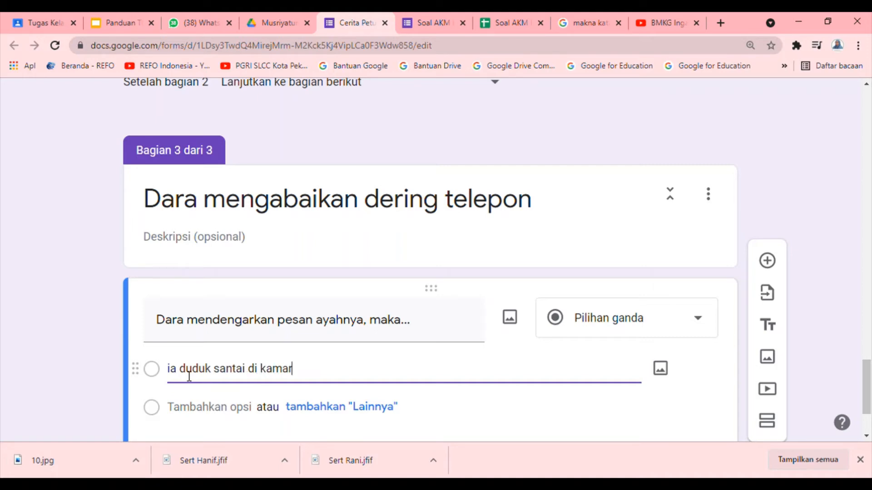
click(183, 416)
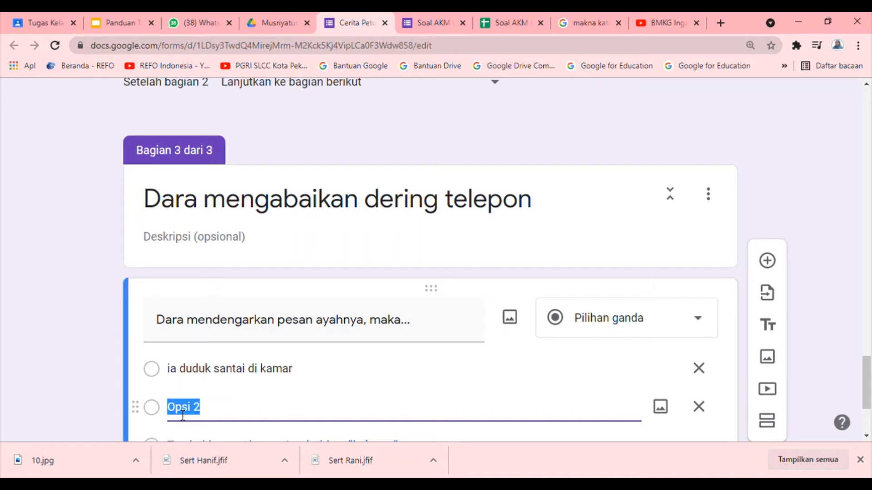
text(ia berupa)
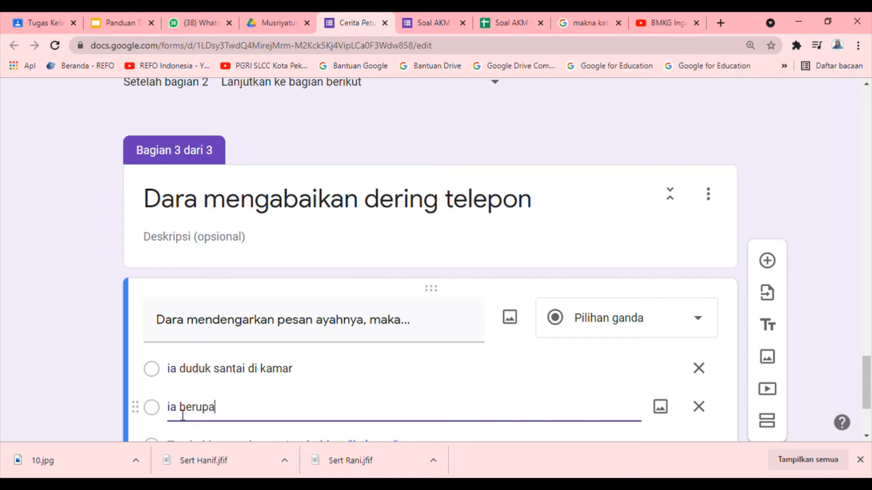
text(ya menjang)
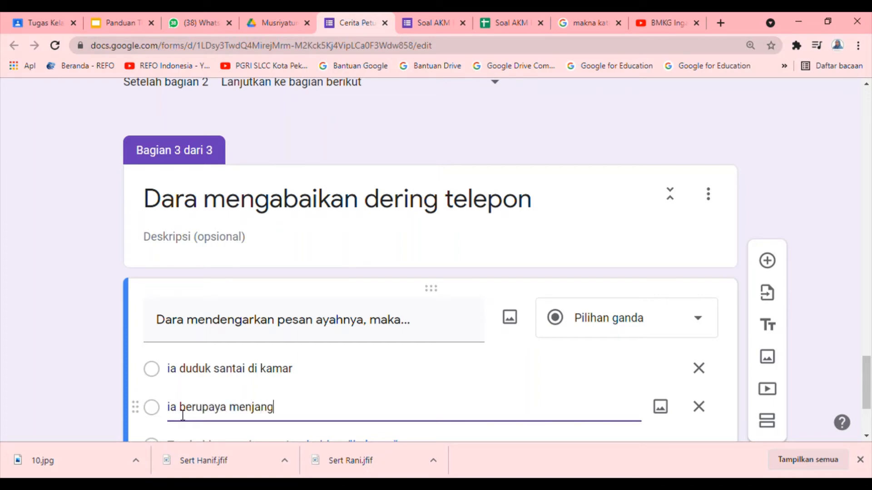
text(kau telepon)
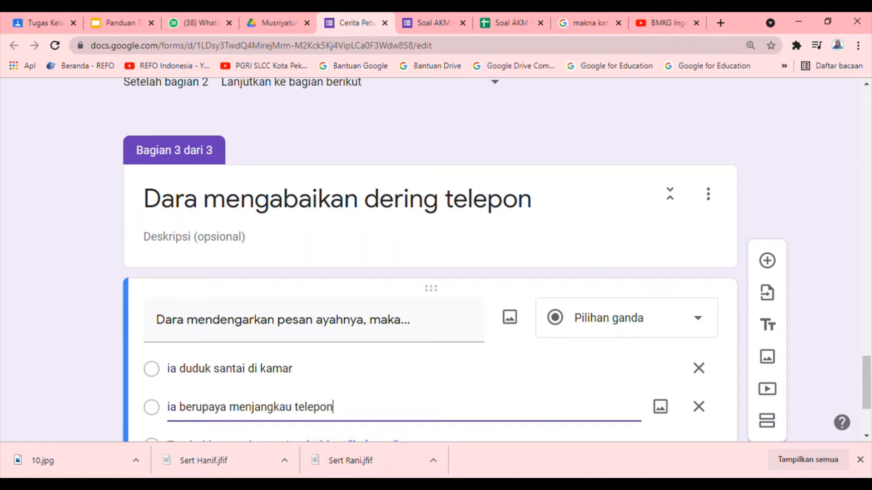
scroll(867, 440, down, 3)
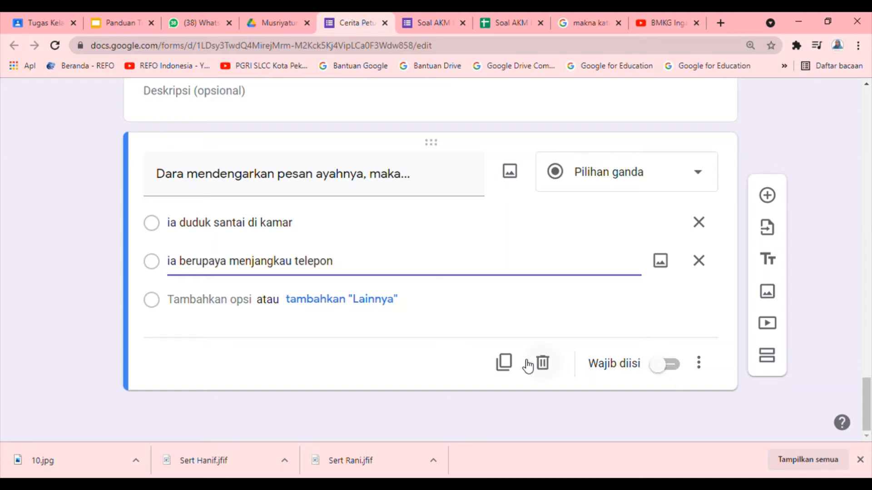
click(862, 147)
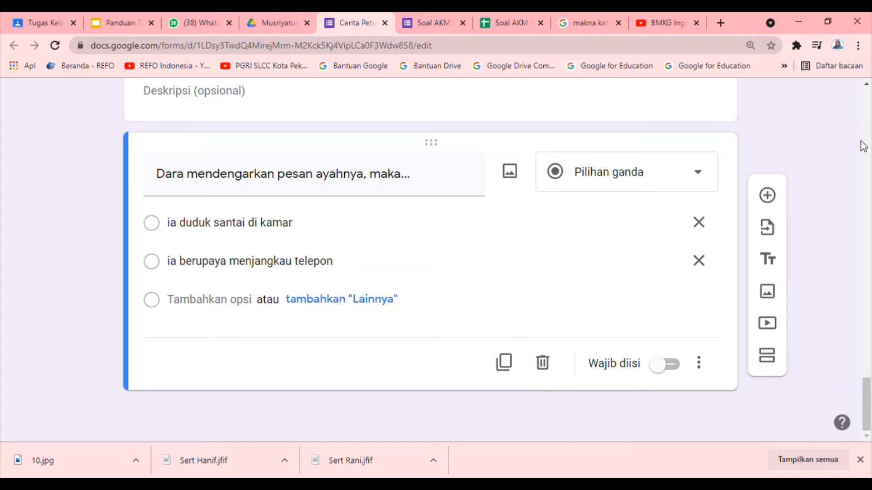
click(866, 84)
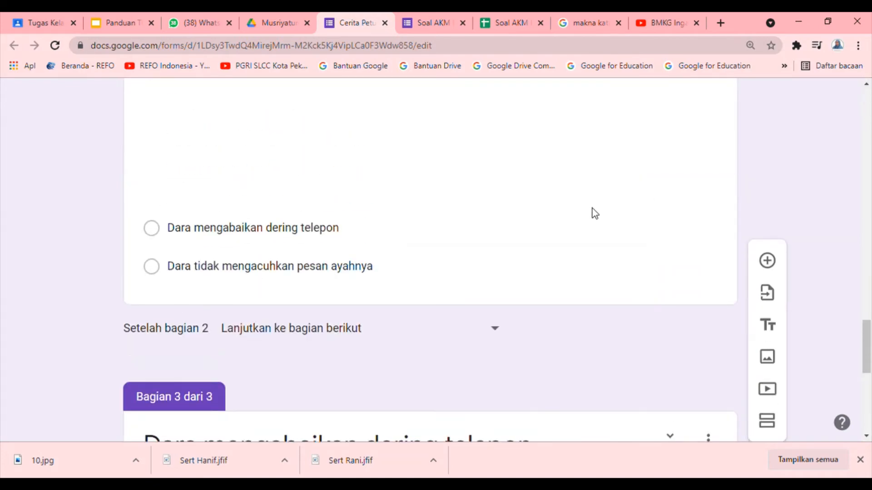
click(589, 207)
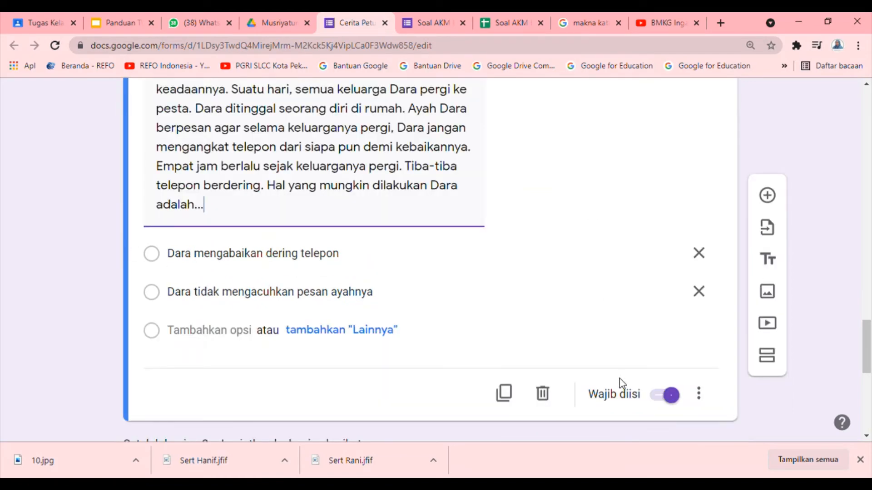
click(865, 436)
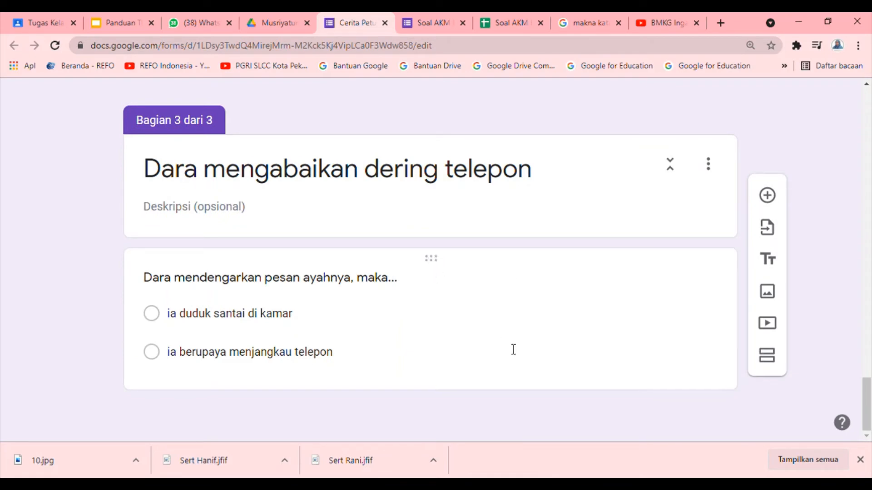
click(404, 335)
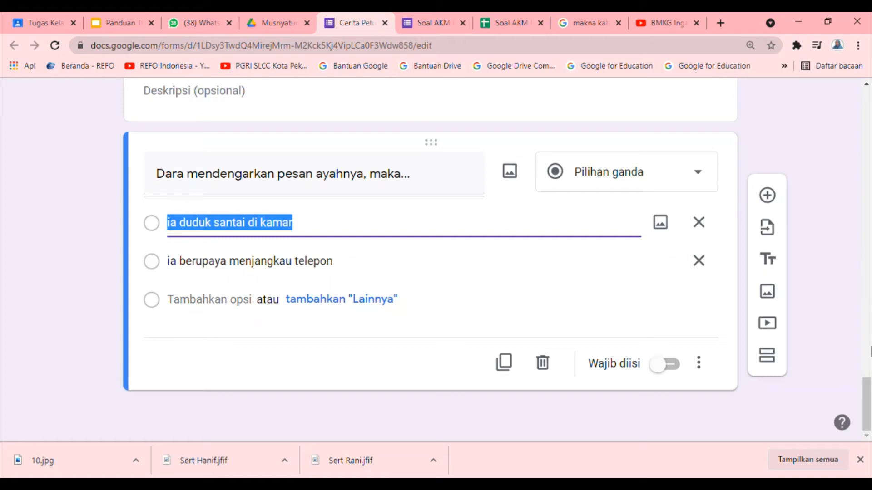
Remove the restriction to the organisation's users, make the form a quiz, and save the settings.
scroll(844, 235, up, 15)
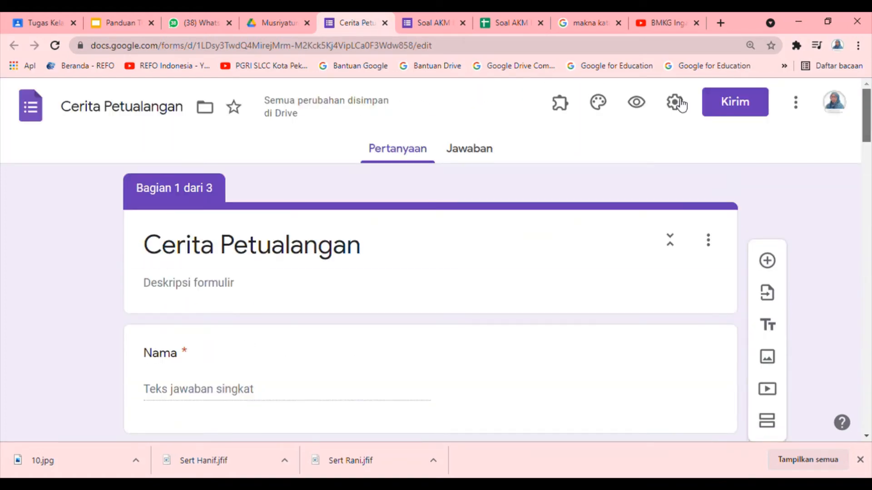
click(675, 103)
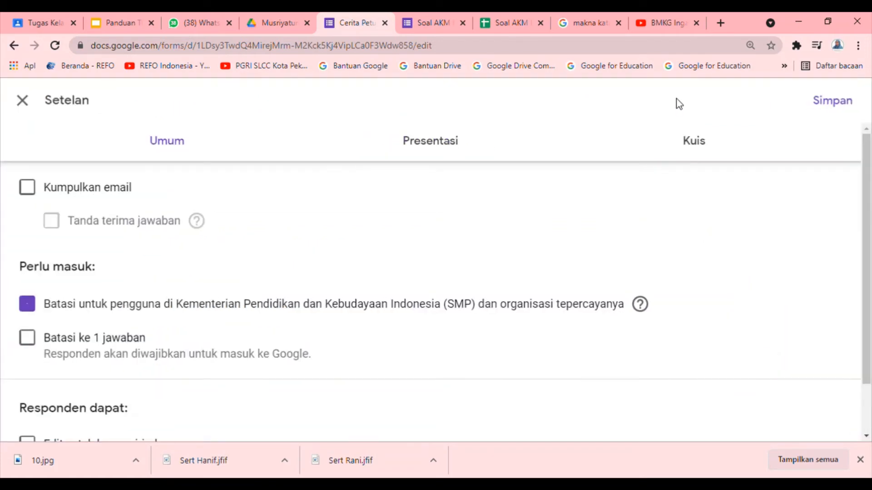
click(28, 307)
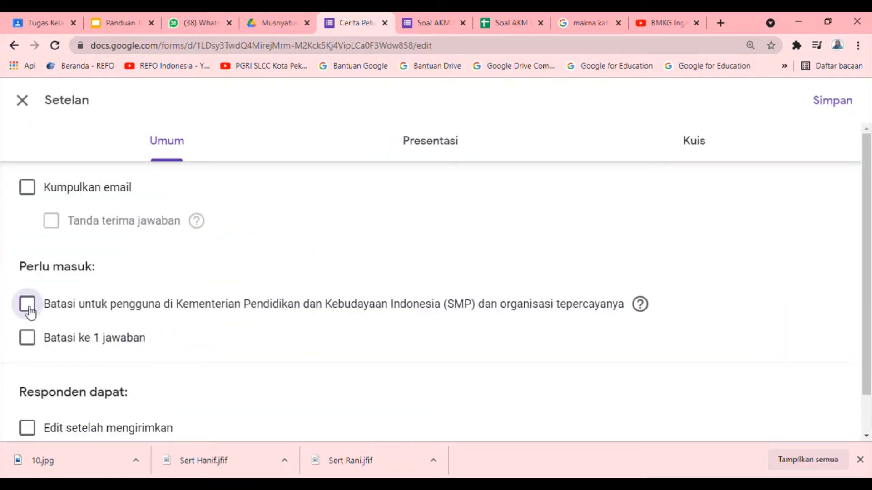
click(698, 144)
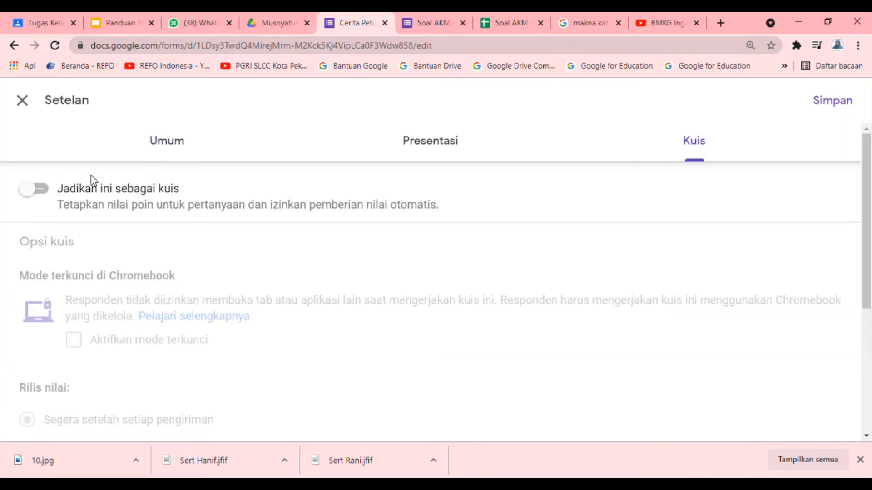
click(34, 188)
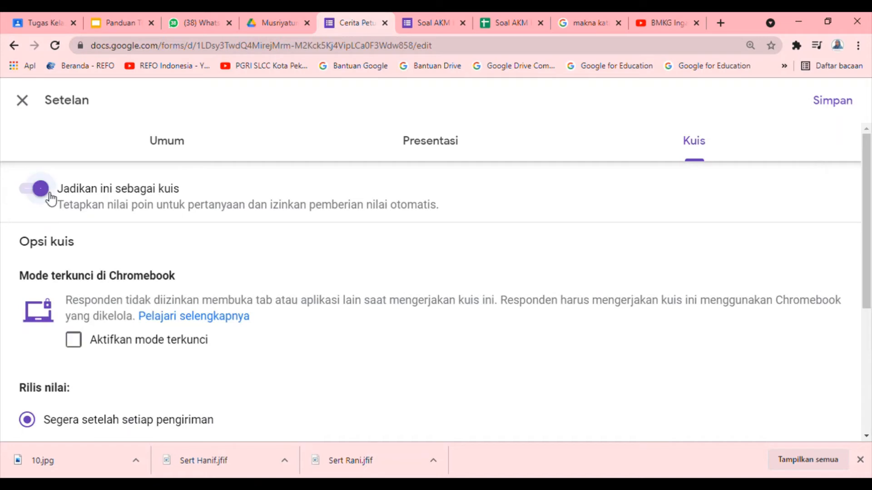
click(866, 436)
scroll(867, 436, down, 3)
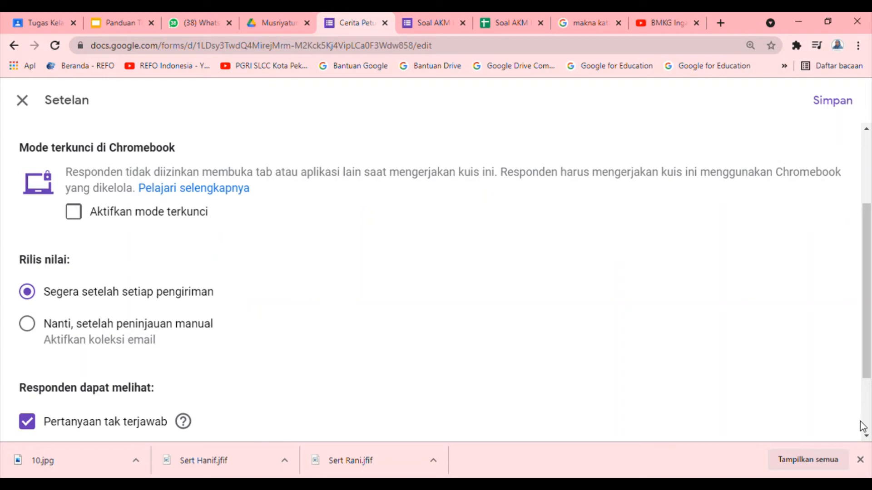
click(866, 437)
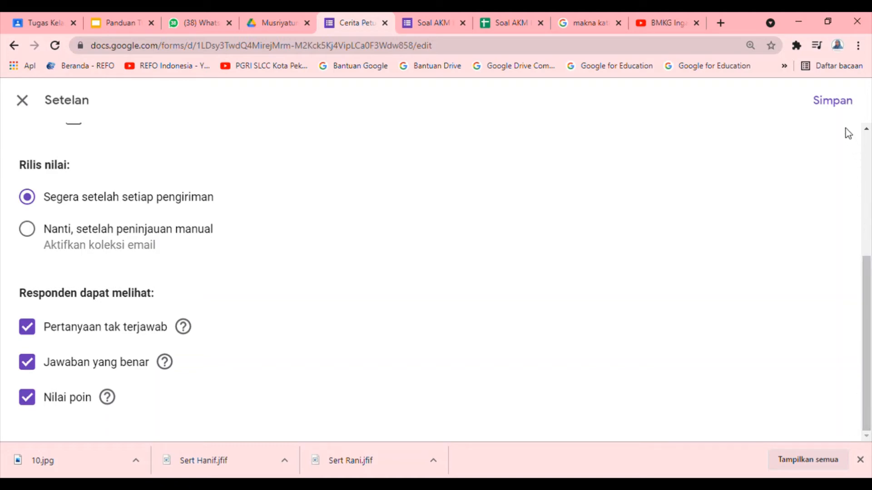
click(837, 102)
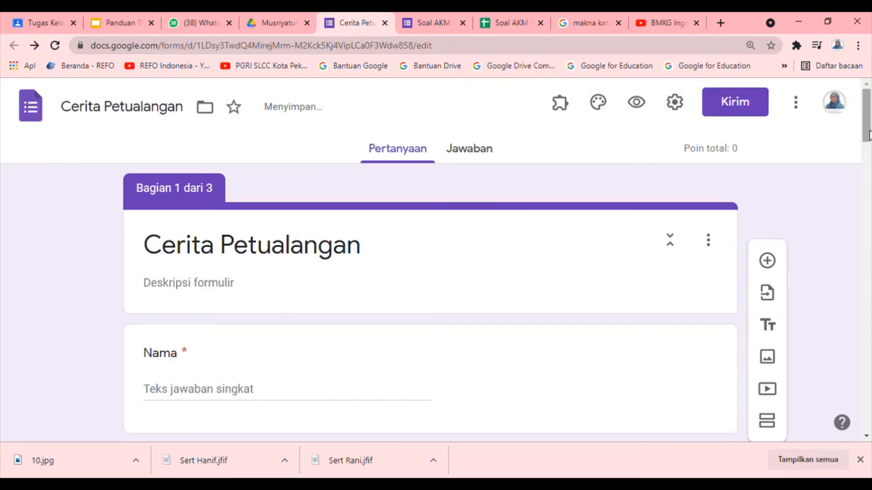
Set the third section question's answer key to "ia duduk santai di kamar" and its score to 10 points.
drag(869, 130, 870, 412)
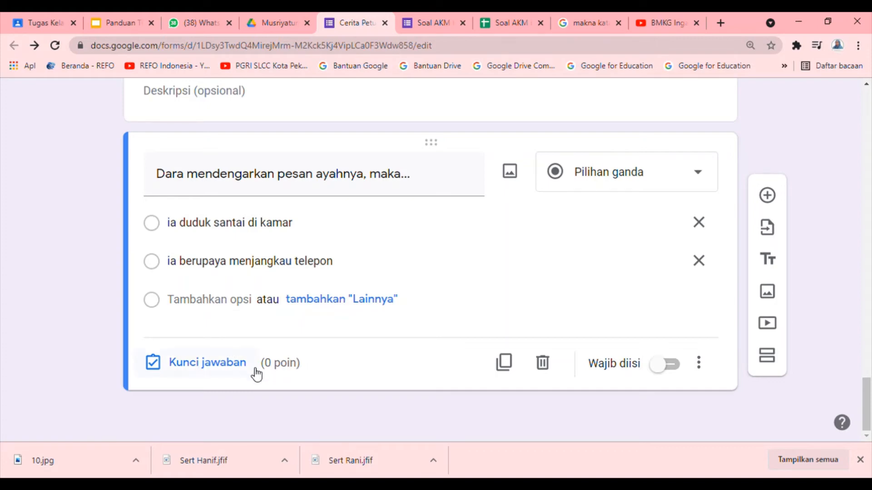
click(181, 364)
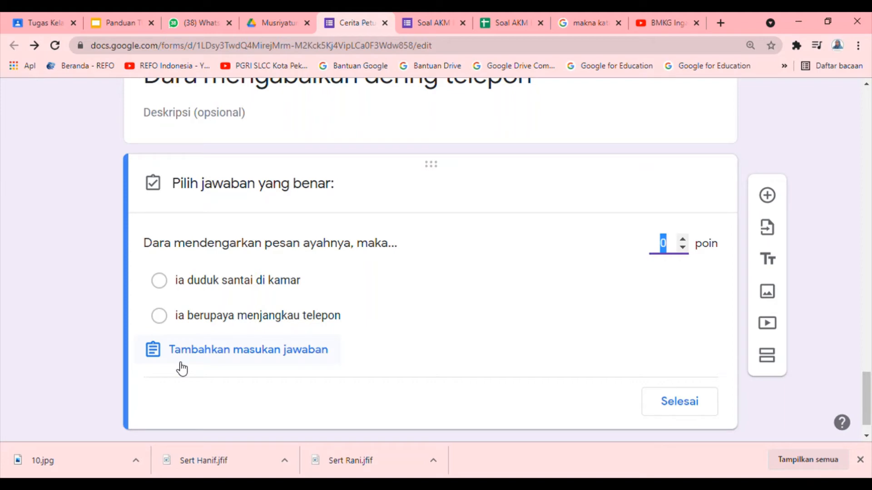
text(10)
click(163, 284)
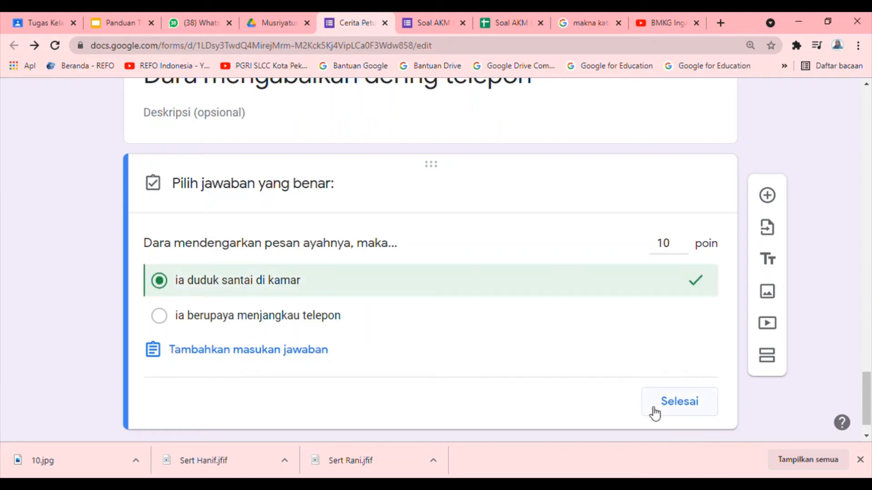
click(690, 406)
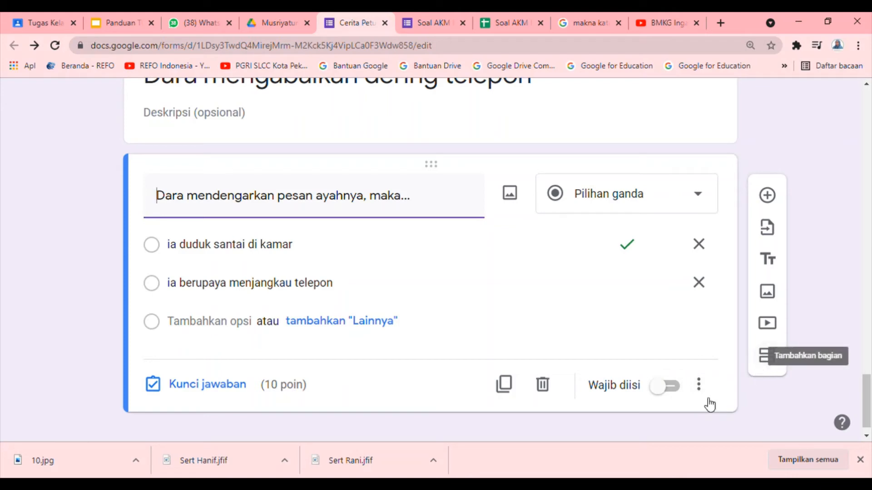
Add a fourth section titled "Dara tidak mengacuhkan pesan ayahnya", copying the title from the second option of section 2's question.
click(774, 365)
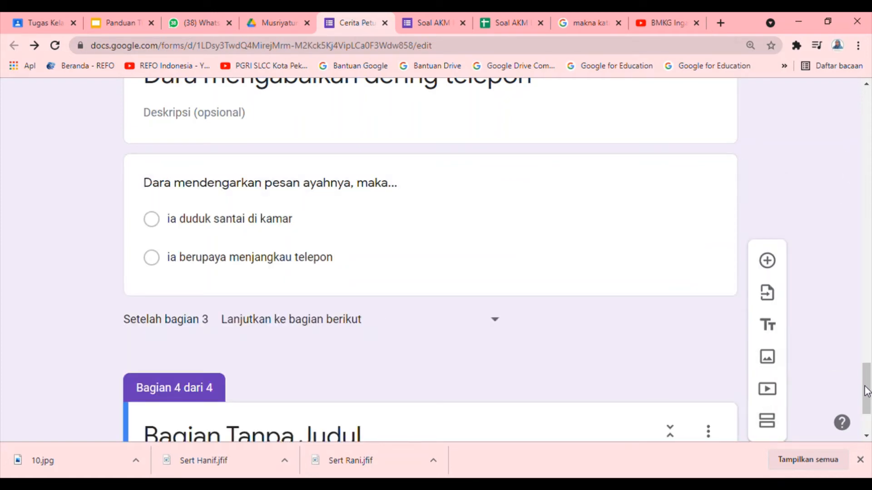
drag(867, 377, 867, 316)
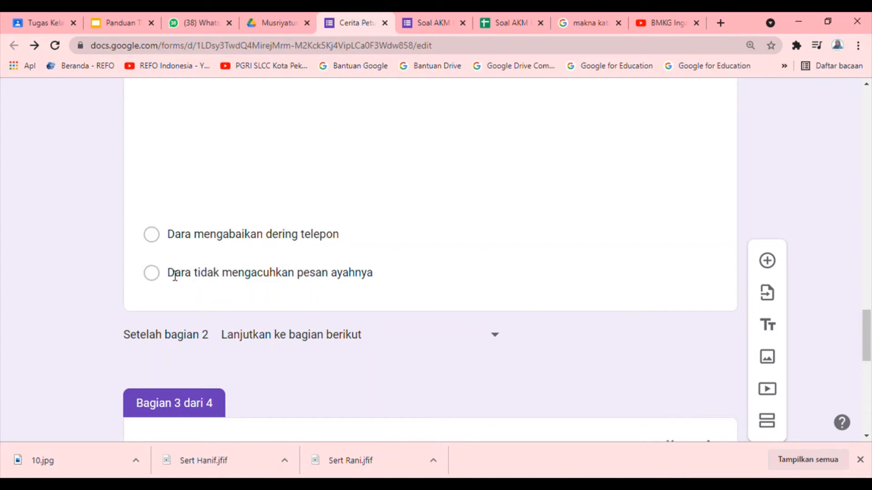
click(230, 273)
key(ctrl+c)
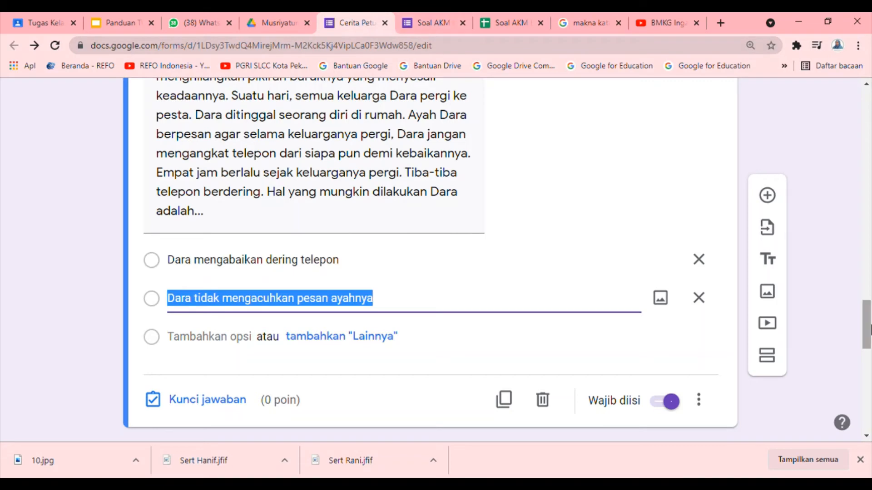
click(867, 385)
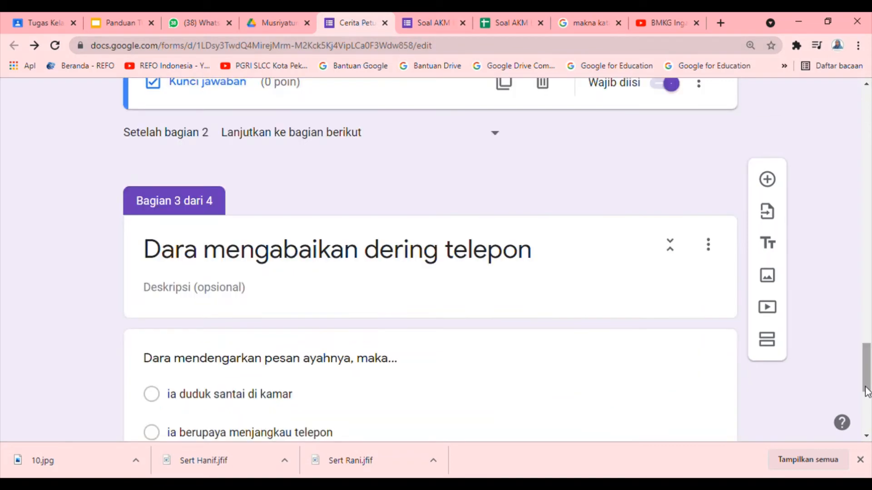
click(868, 426)
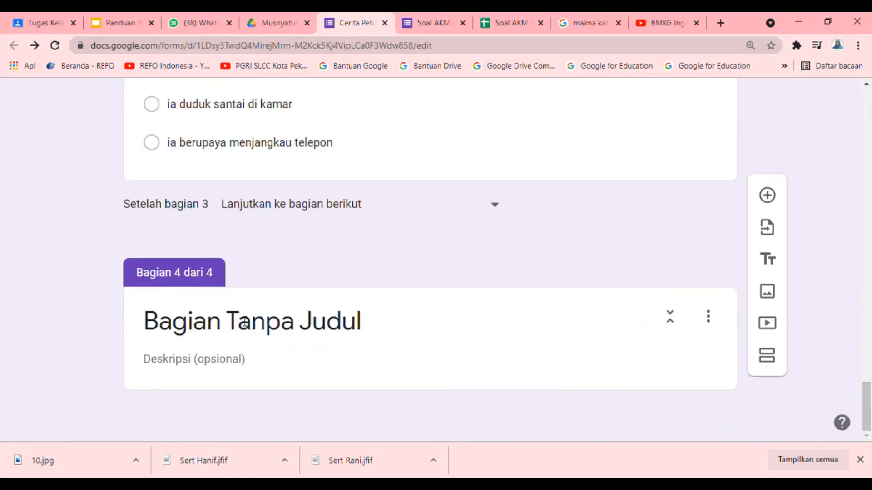
click(192, 331)
key(ctrl+v)
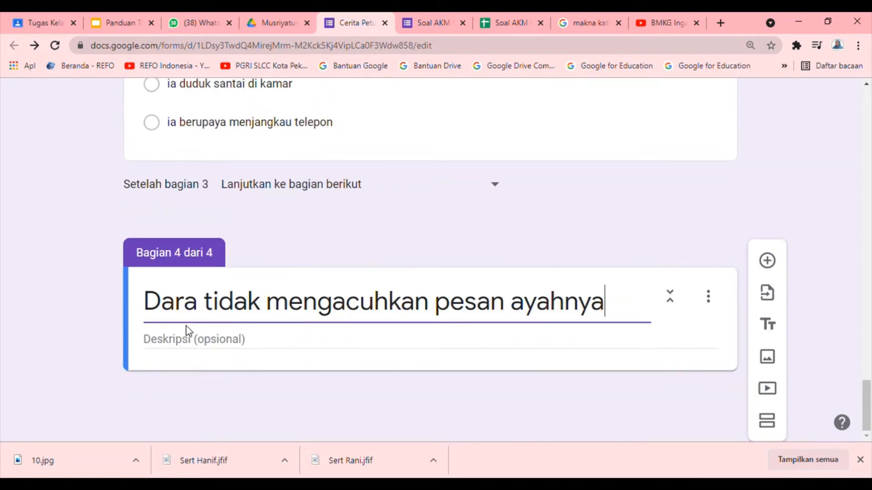
Add a new multiple-choice question to the fourth section.
click(772, 271)
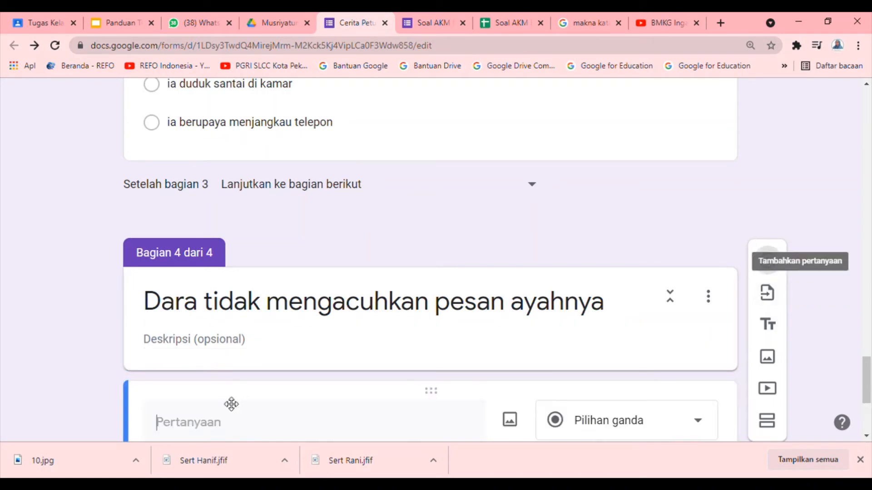
click(866, 437)
click(866, 437)
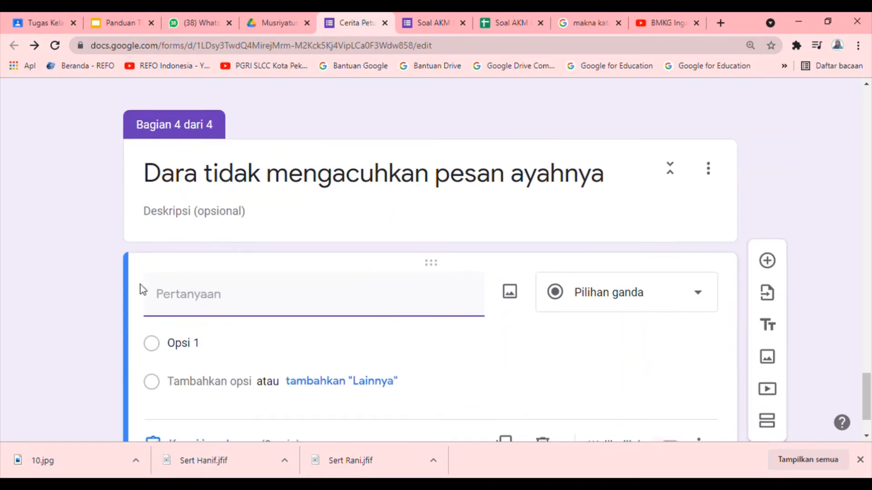
Enter "Kemungkinan yang dilakukan Dara adalah" as the text of the fourth section's question.
text(Kemungkinan )
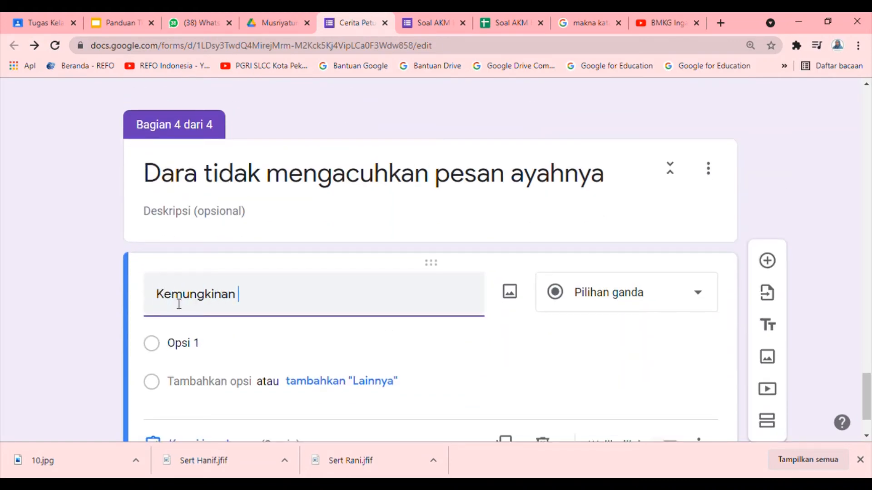
text(yang dilak)
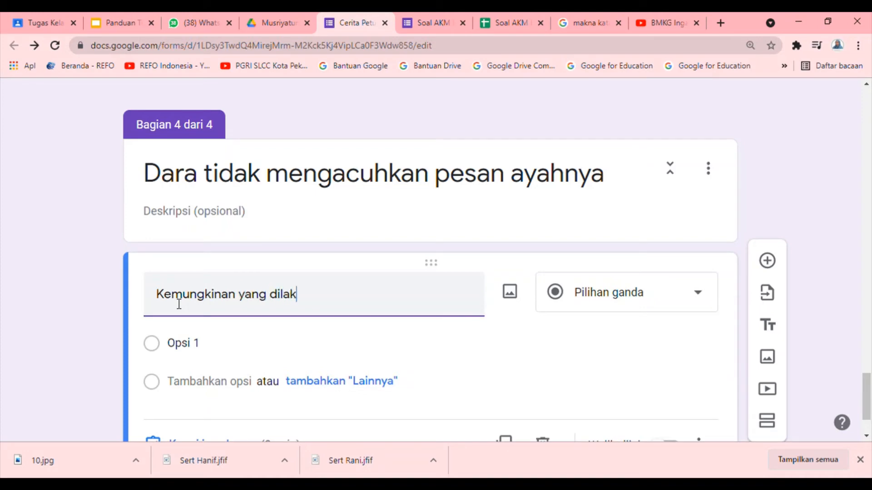
text(ukan dara)
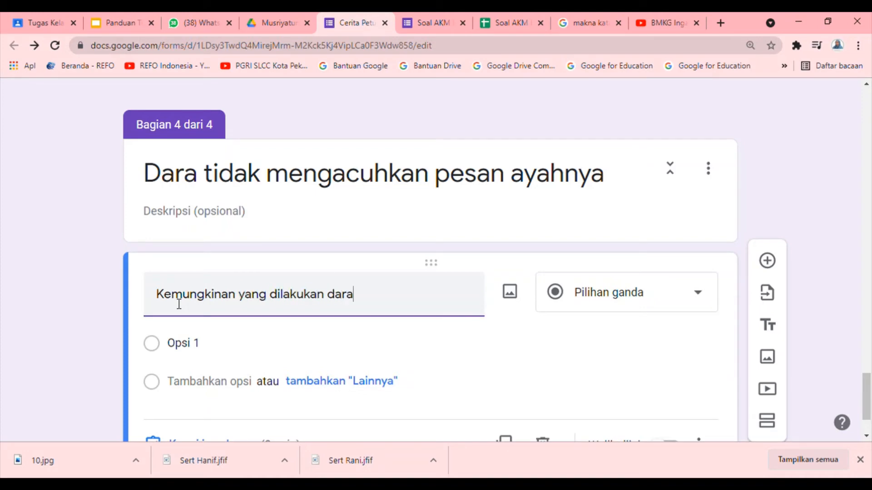
text( adalah)
click(341, 304)
key(BackSpace)
text(D)
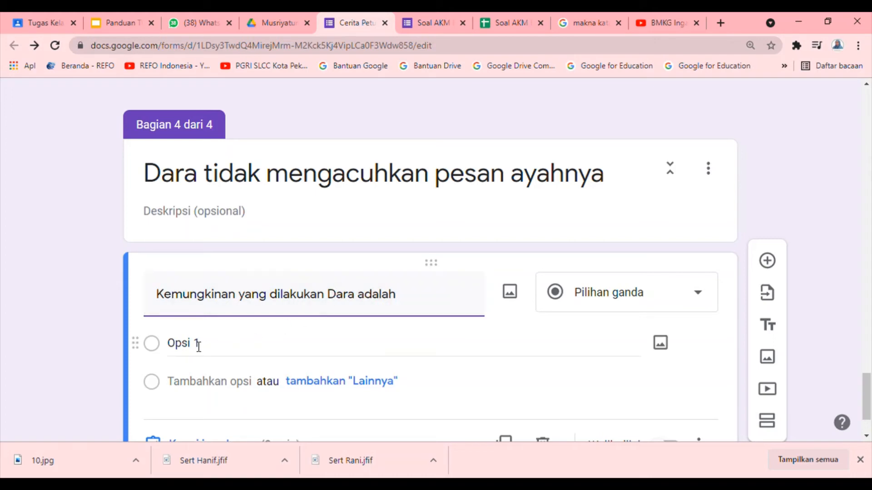
click(198, 347)
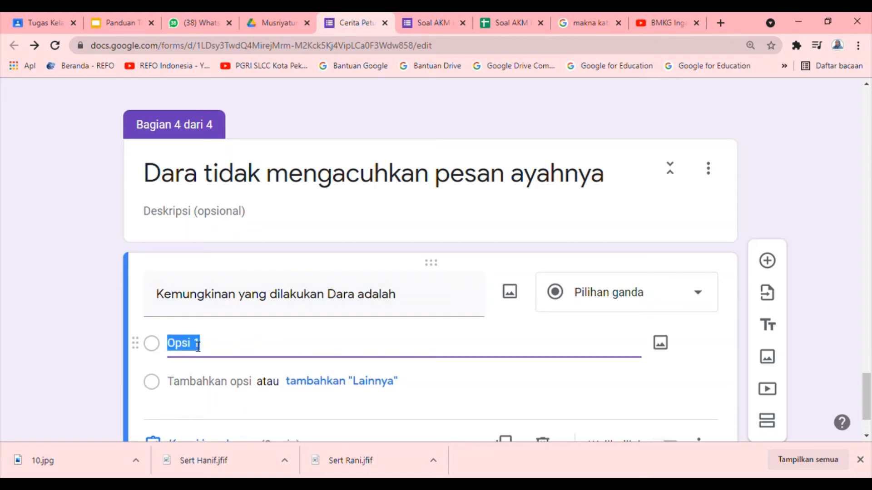
text(men)
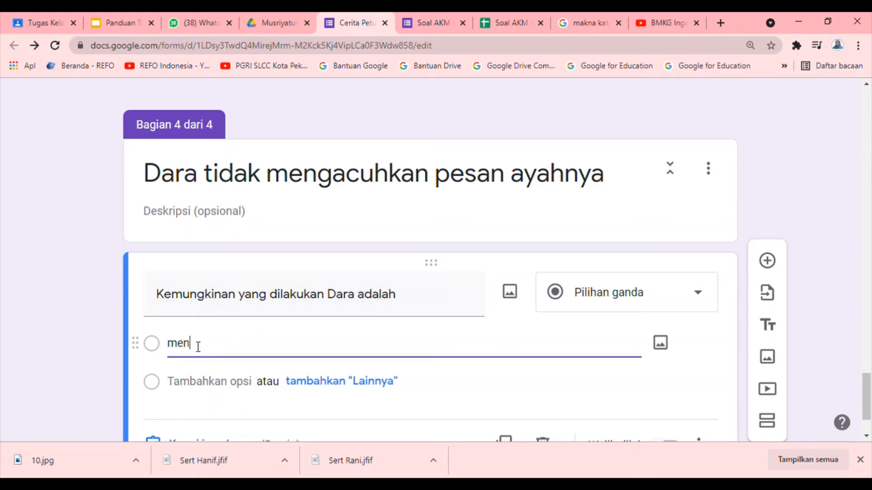
text(gangkat t)
key(BackSpace)
key(BackSpace)
key(BackSpace)
key(BackSpace)
key(BackSpace)
key(BackSpace)
key(BackSpace)
key(BackSpace)
key(BackSpace)
Replace the fourth section's question text with "Dara mengangkat telepon kemudian ia kaget. Kemungkinan apa yang terjadi?".
triple_click(362, 300)
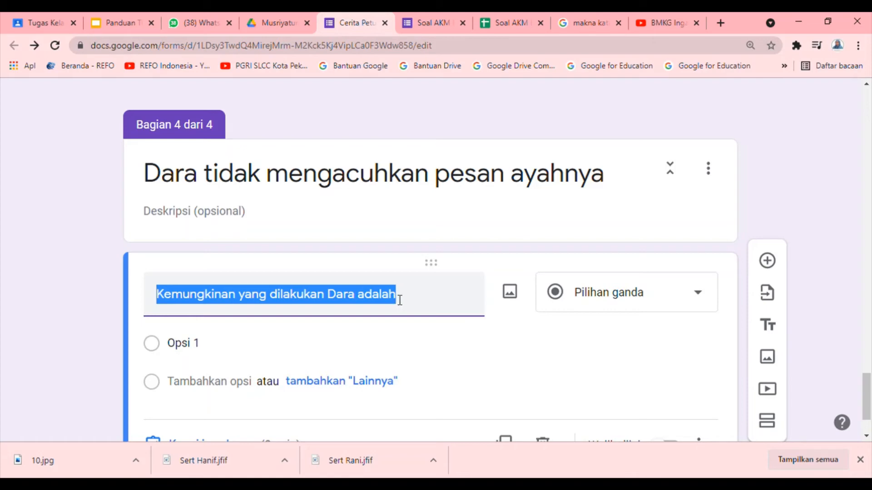
text(Dara)
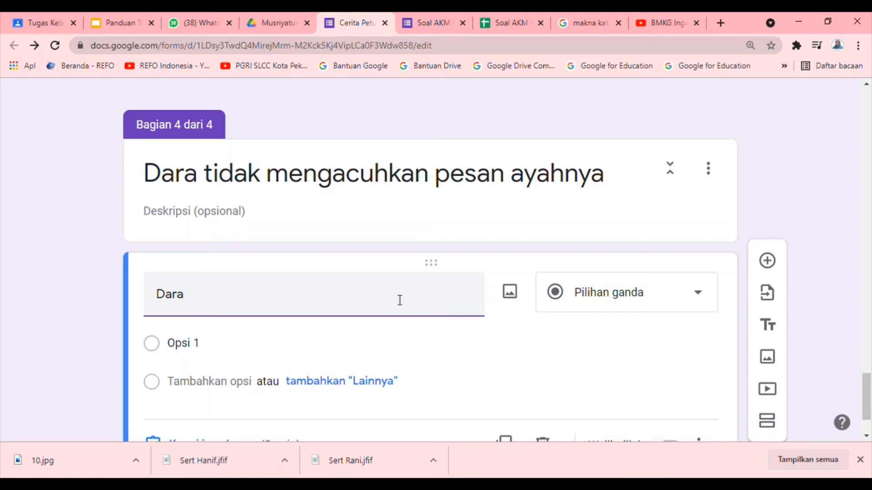
text( mengangkat telep)
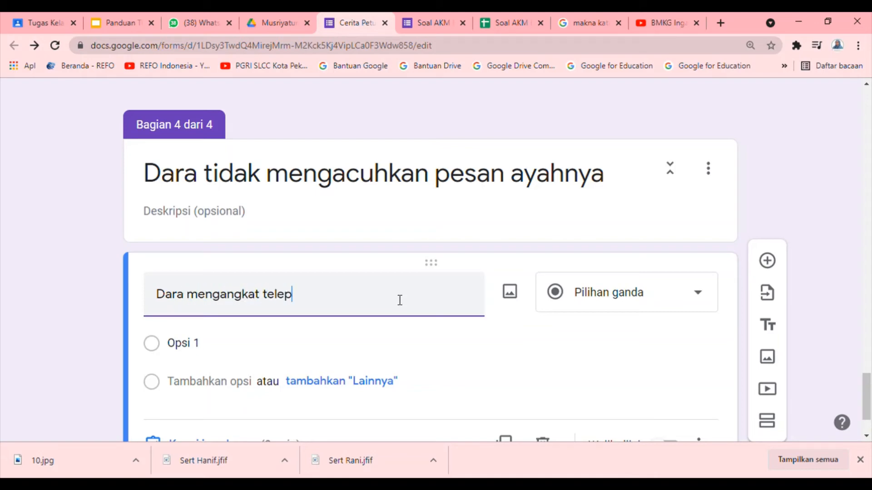
text(on kemudian)
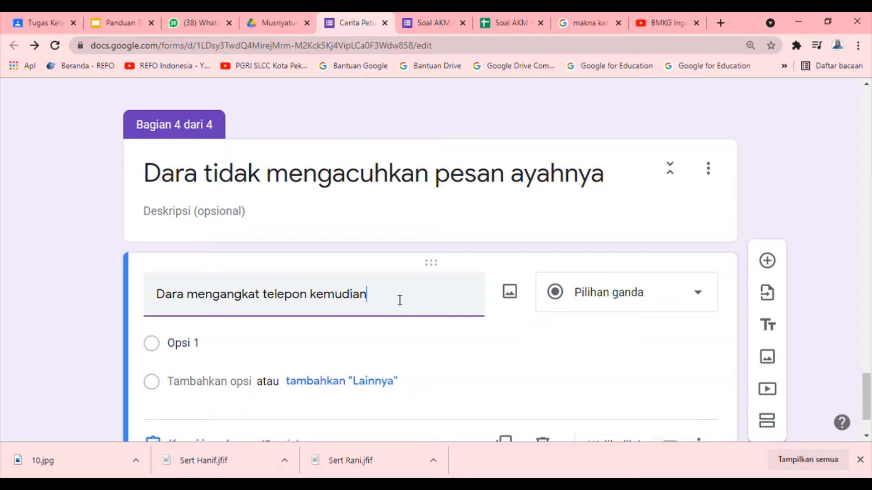
text( ia kaget. Kemungkinan)
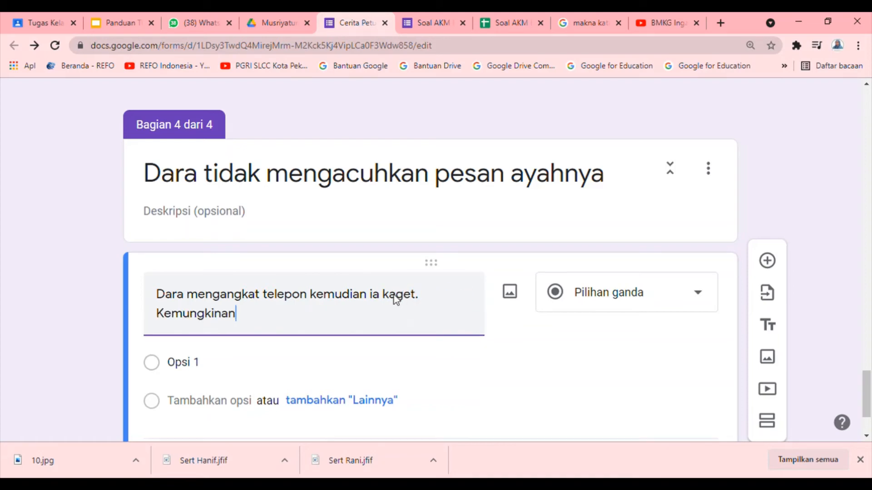
text( apa yang terjad)
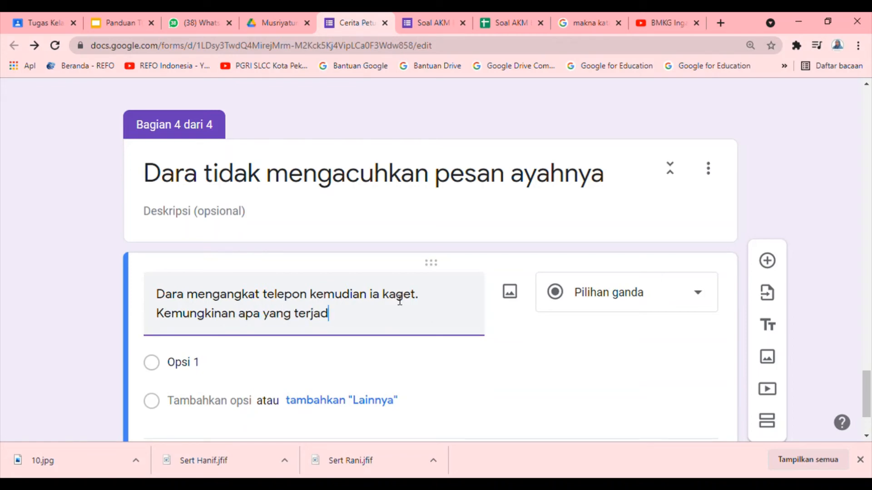
text(i?)
Set the question's first option to "Telepon dari polisi mengabarkan keluarganya bermasalah di jalan".
click(184, 366)
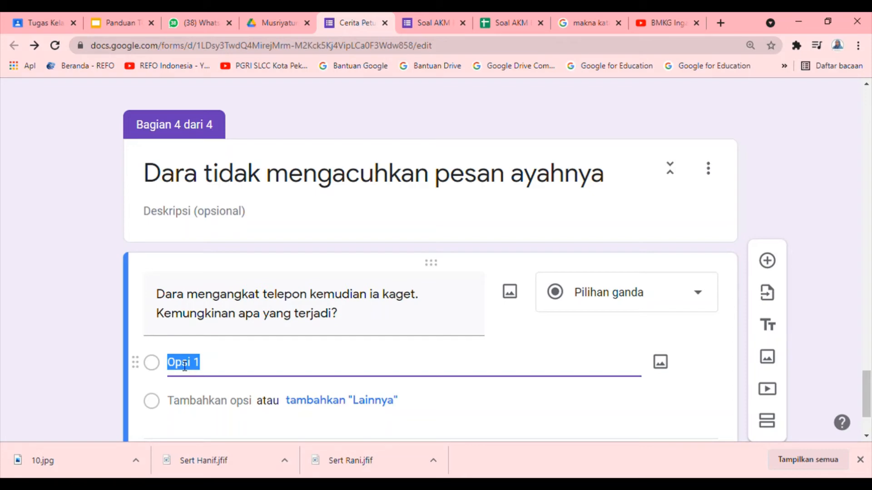
text(Tet)
text(epon)
text( dari po)
text(lisi)
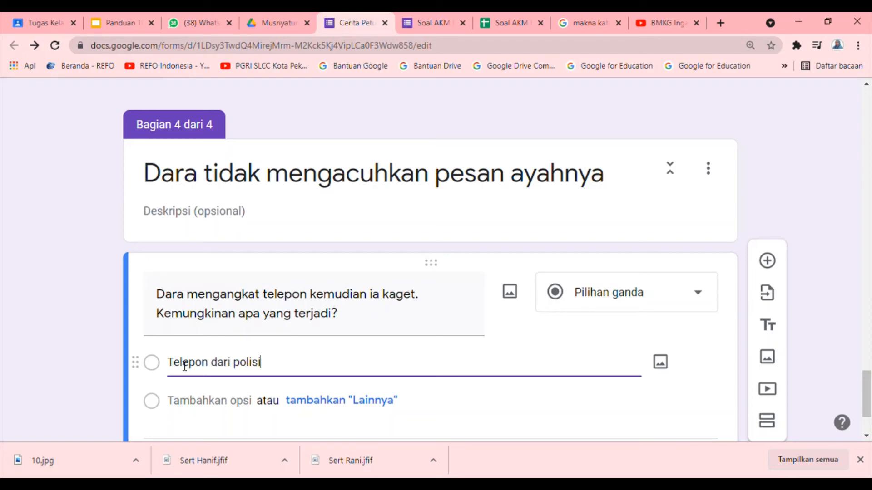
text( mengabarkan )
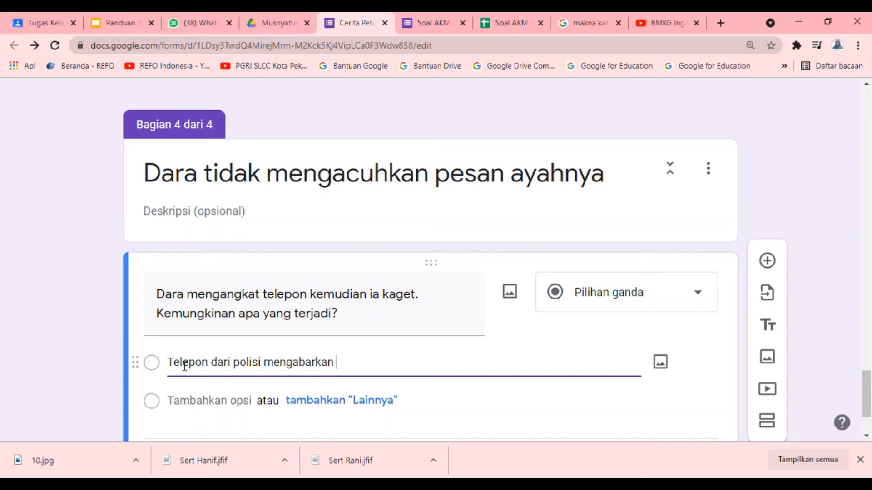
text(keluarganya)
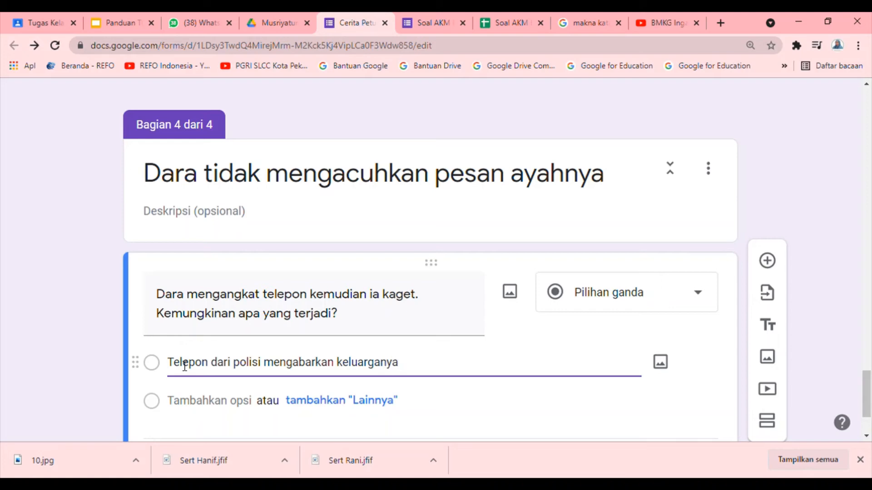
text( bermasalah di jalan)
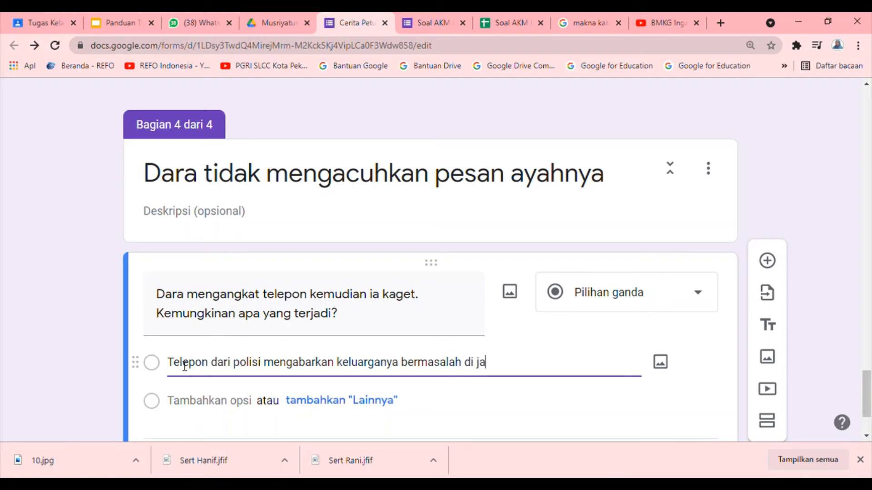
Add a second option, "Telepon dari ayahnya yang mengatakan sudah dalam perjalanan pulang".
click(195, 402)
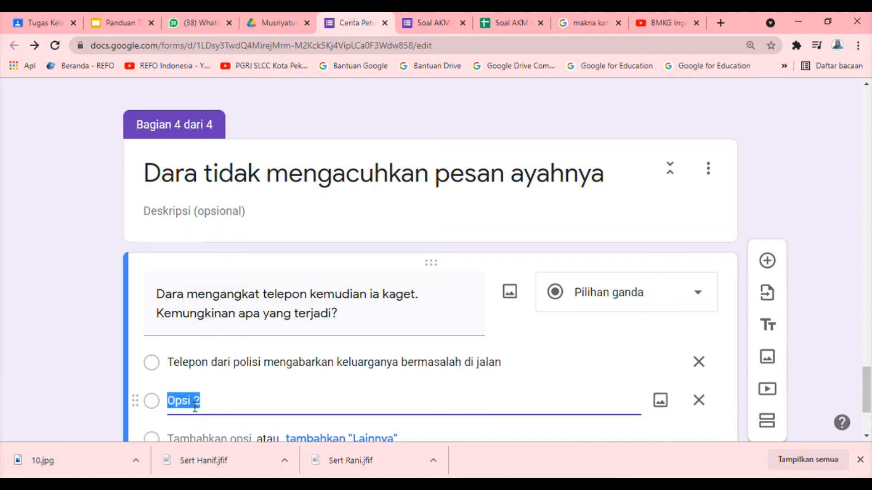
text(Telepon dari aya)
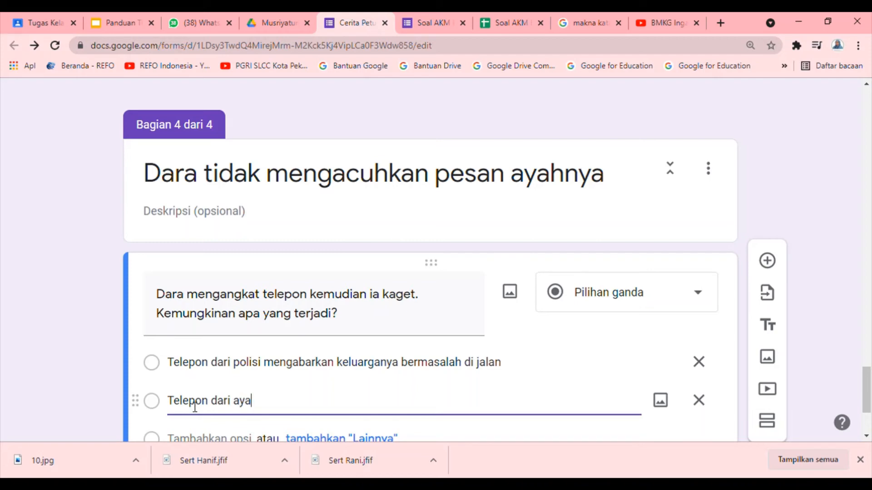
text(hnya yang m)
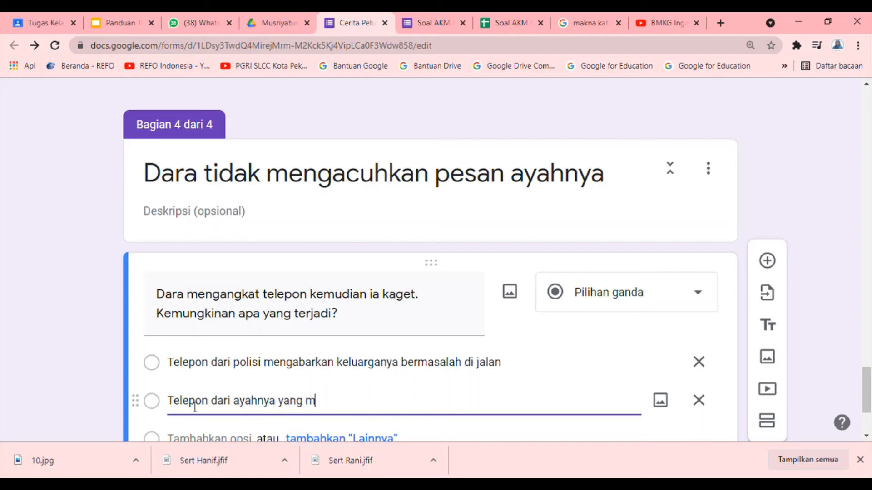
text(engataka)
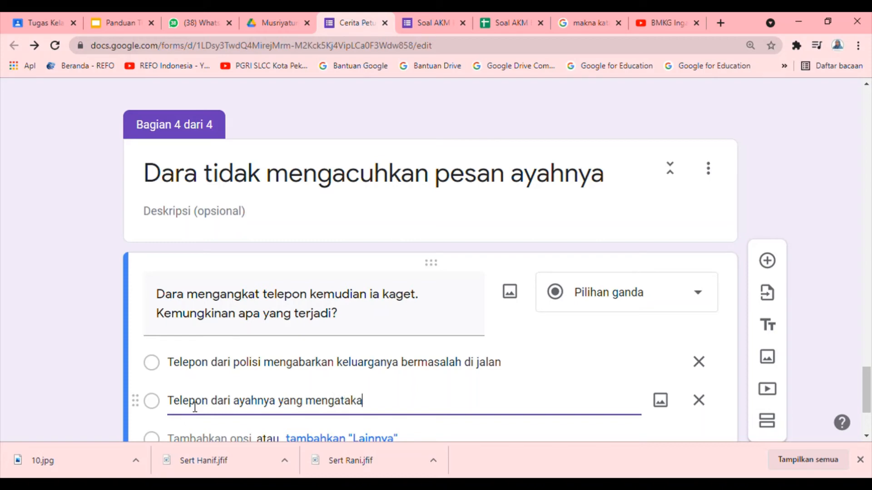
text(n sudah dalam per)
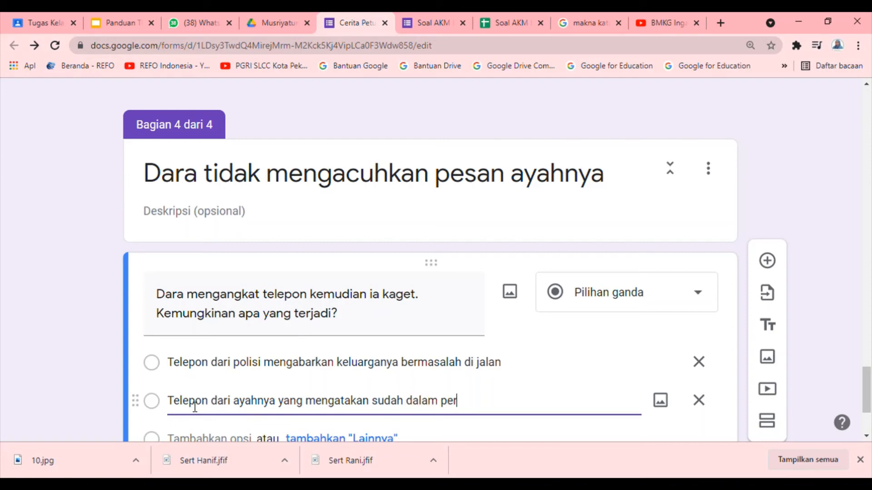
text(jalanan pulang)
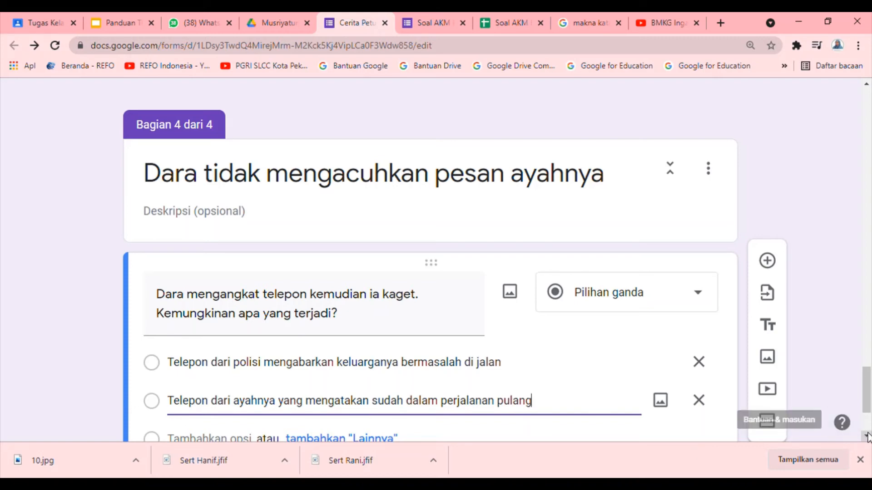
Set the fourth section question's answer key to "Telepon dari polisi mengabarkan keluarganya bermasalah di jalan" and its score to 10 points.
scroll(867, 437, down, 3)
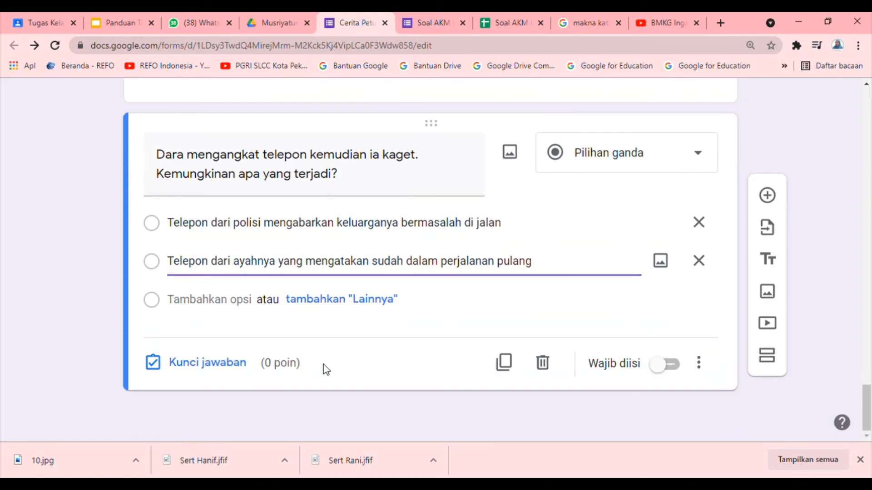
click(164, 365)
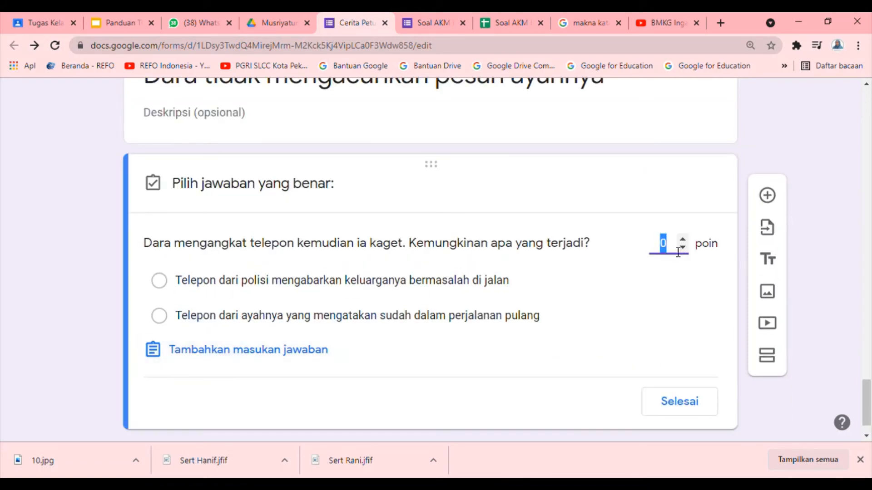
text(10)
click(171, 288)
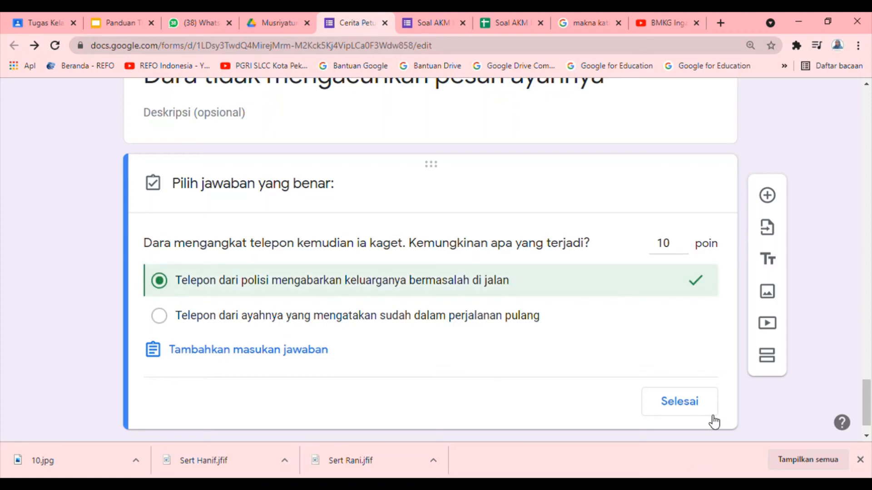
click(688, 408)
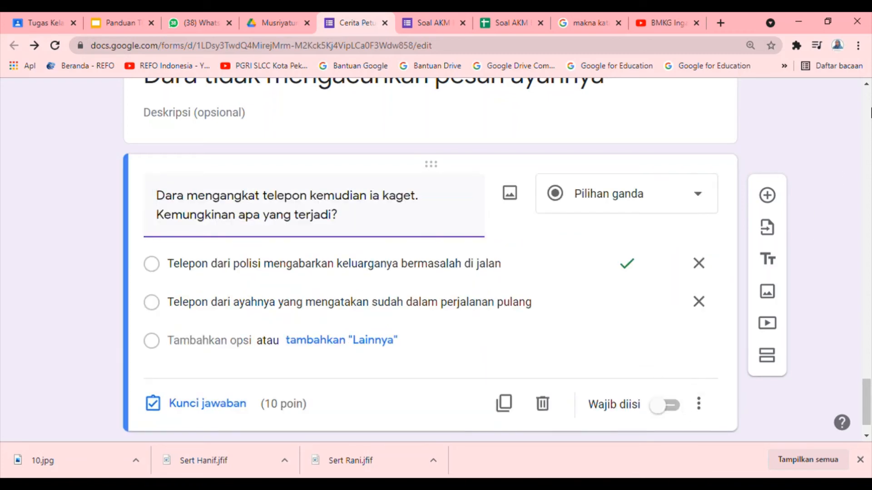
Enable opening a section based on the answer (Buka bagian berdasarkan jawaban) for the story question in section 2.
drag(867, 85, 867, 86)
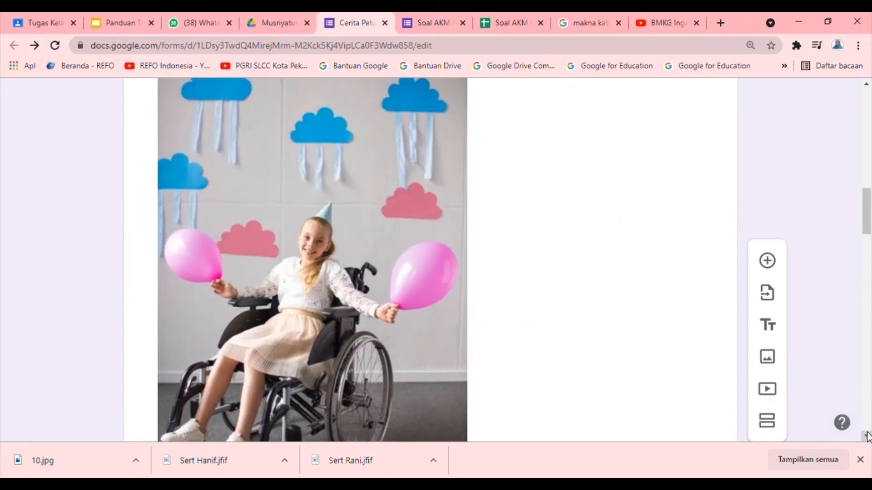
drag(866, 437, 867, 437)
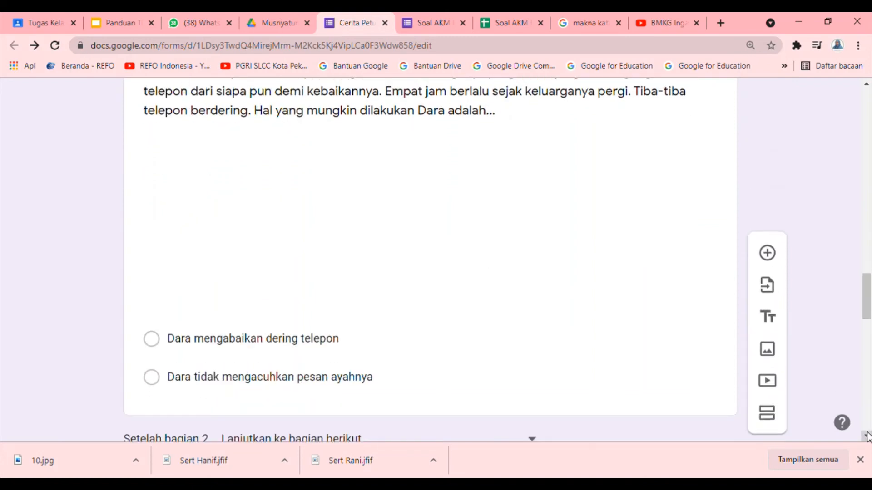
click(434, 347)
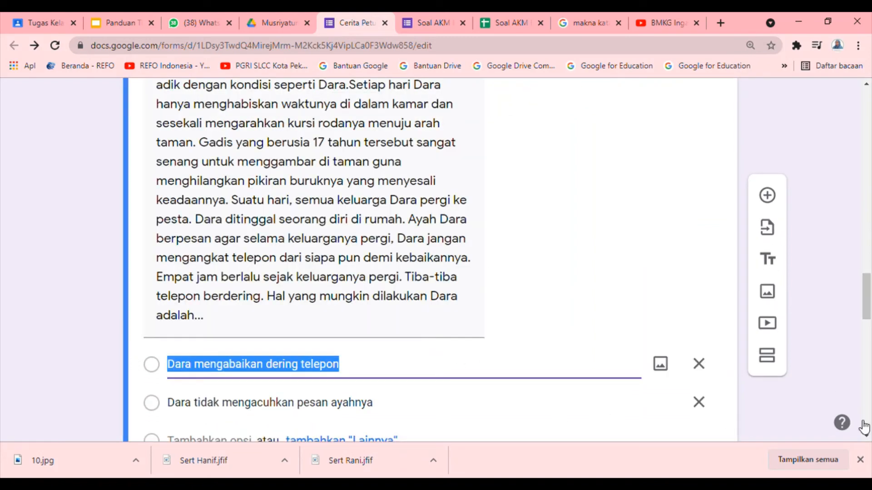
drag(867, 438, 866, 438)
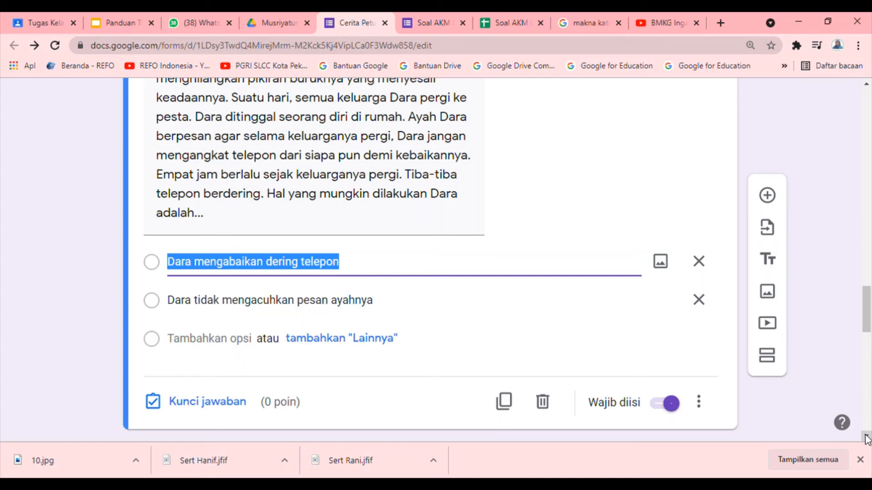
click(703, 405)
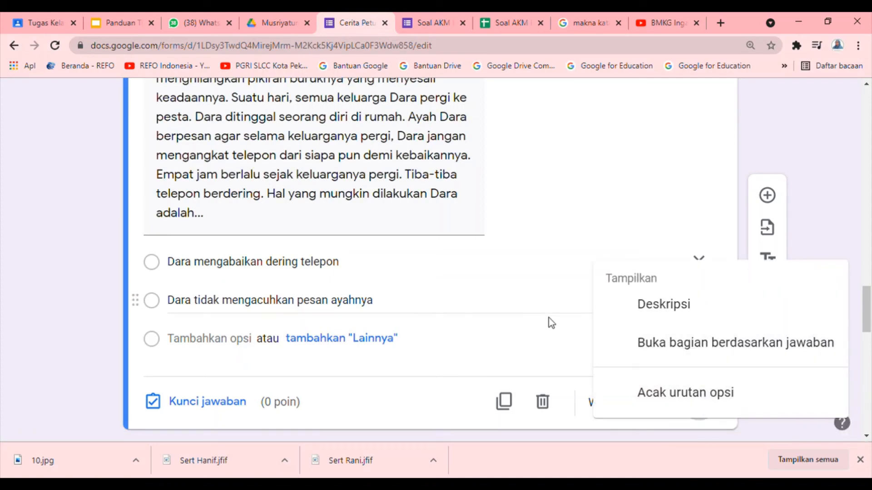
click(549, 319)
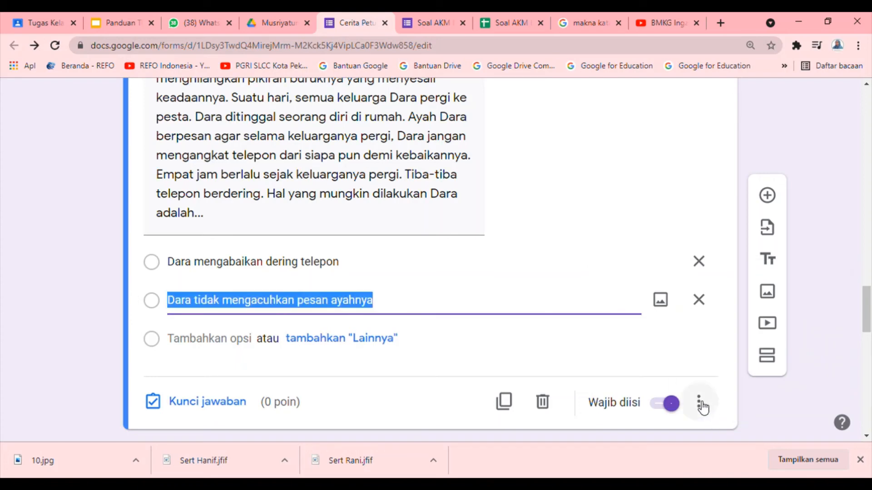
click(699, 404)
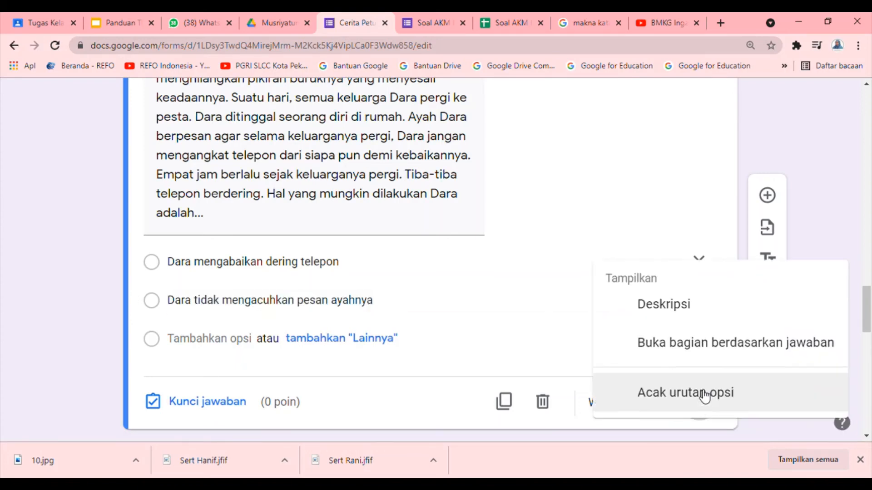
click(693, 345)
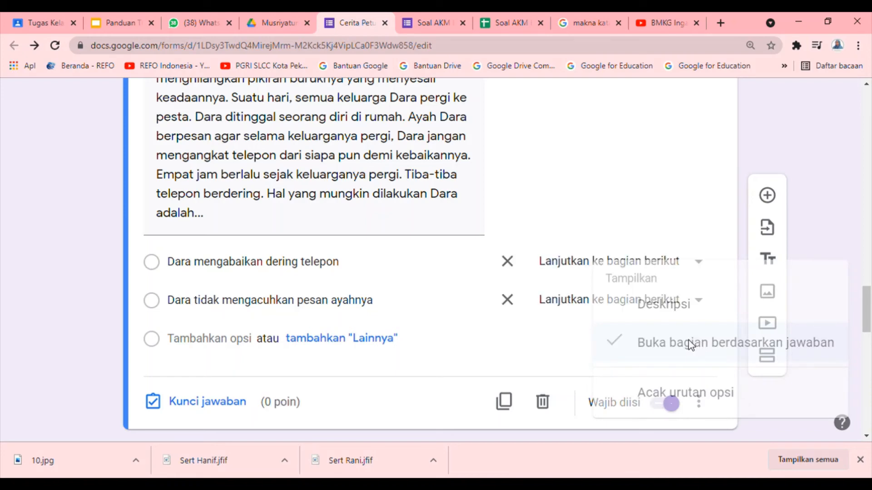
Route the answer "Dara mengabaikan dering telepon" to section 3 and "Dara tidak mengacuhkan pesan ayahnya" to section 4.
click(699, 262)
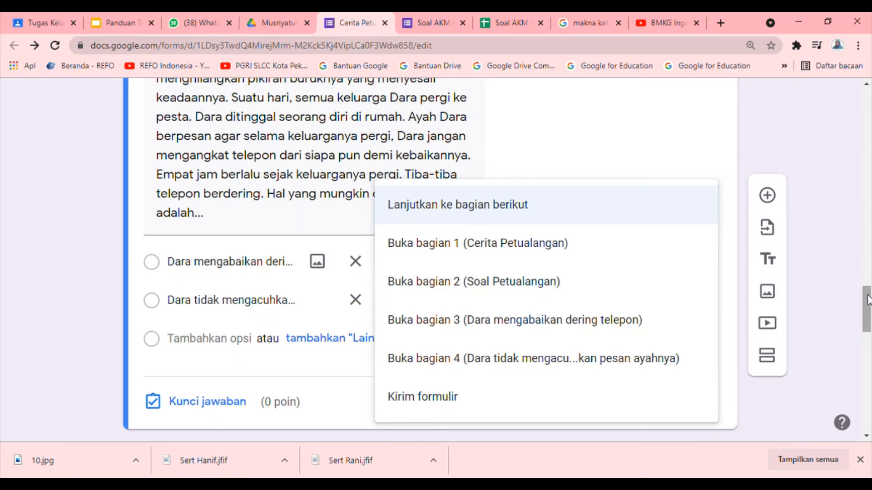
drag(867, 296, 869, 325)
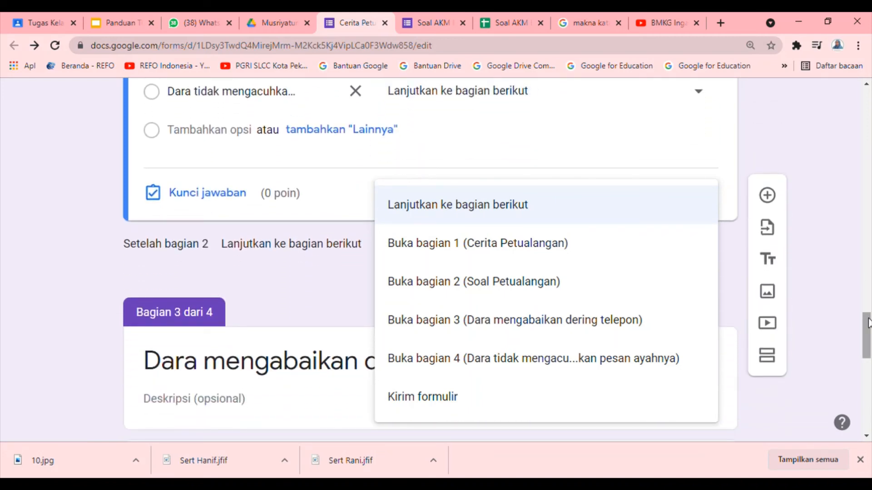
scroll(868, 307, up, 3)
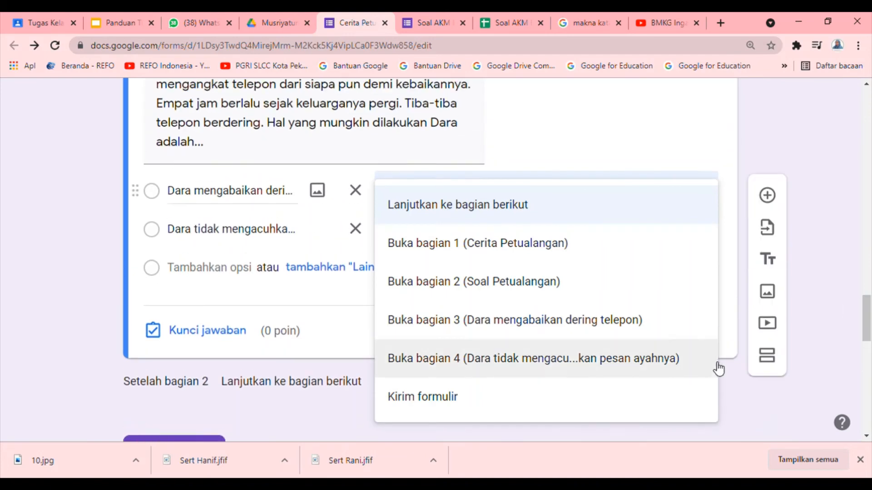
click(501, 325)
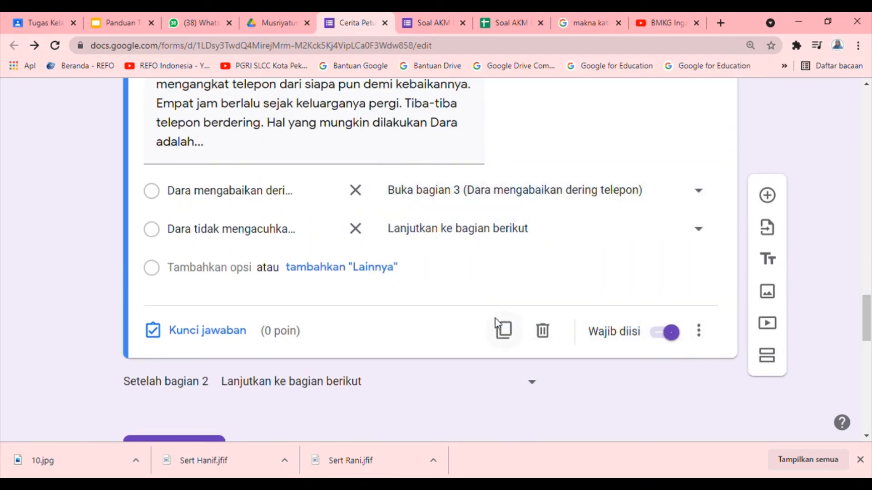
click(704, 238)
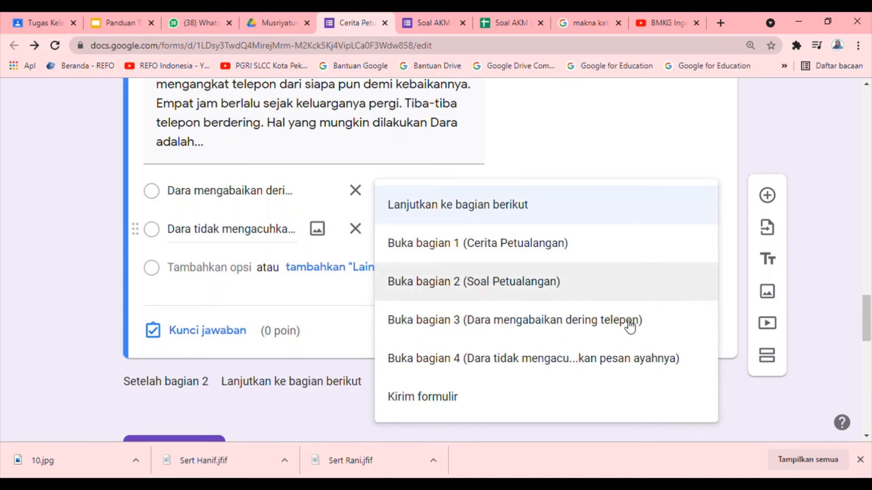
click(606, 367)
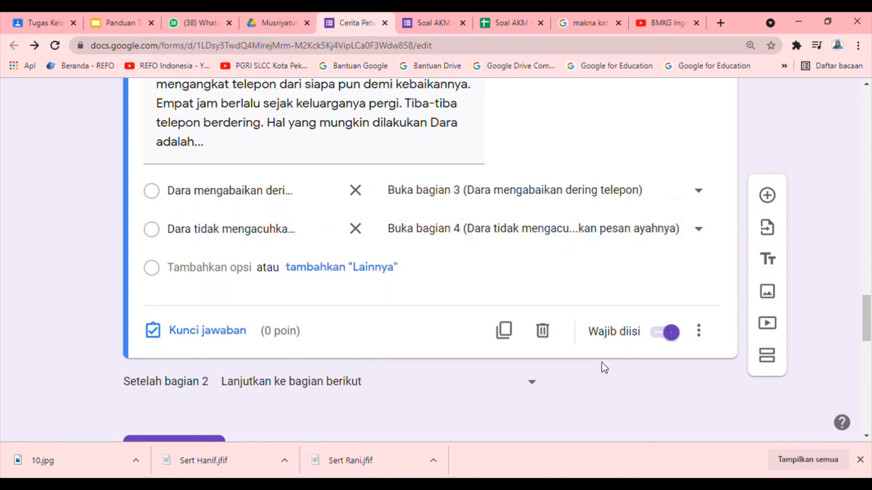
Review sections 3 and 4, and check the destination choices for the story question's second answer.
click(865, 438)
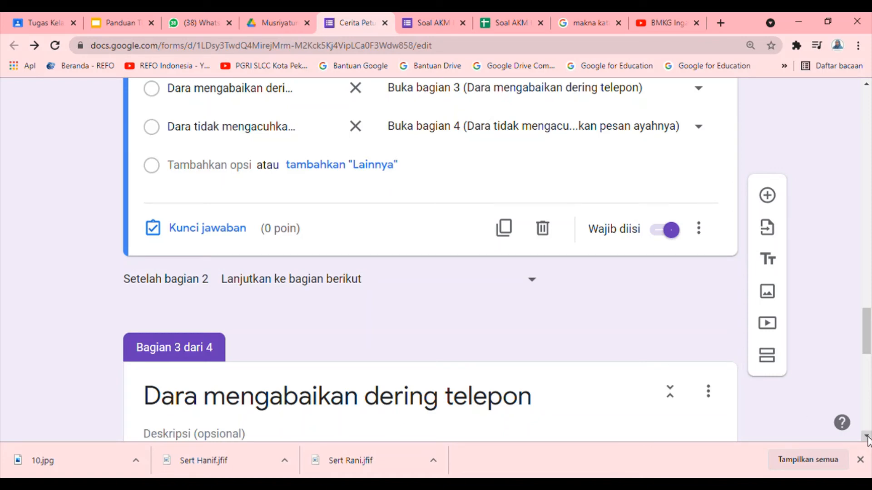
scroll(867, 439, down, 10)
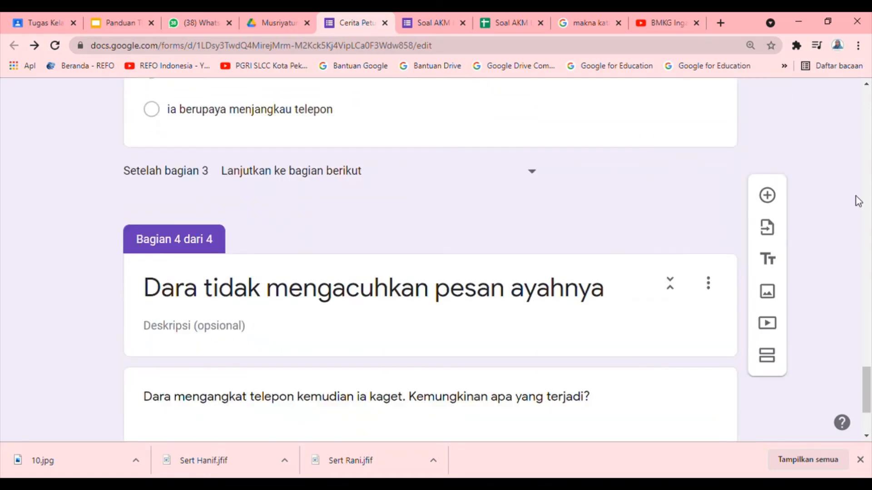
click(866, 84)
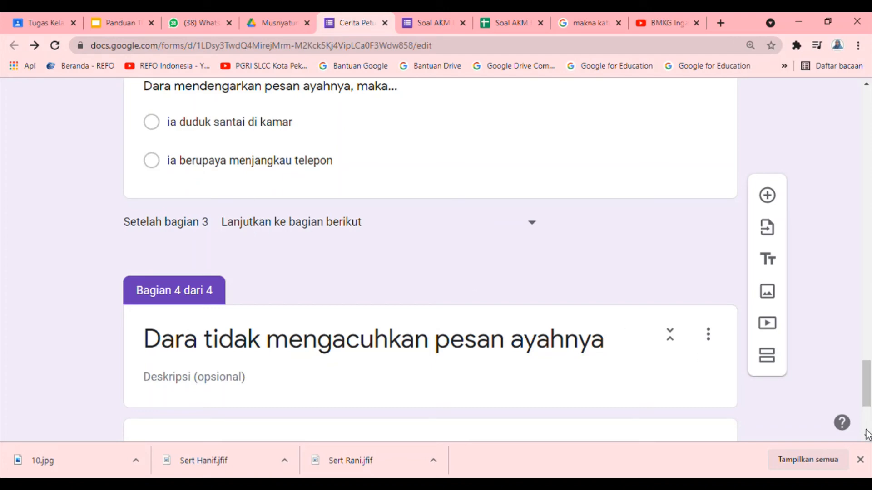
scroll(867, 438, down, 5)
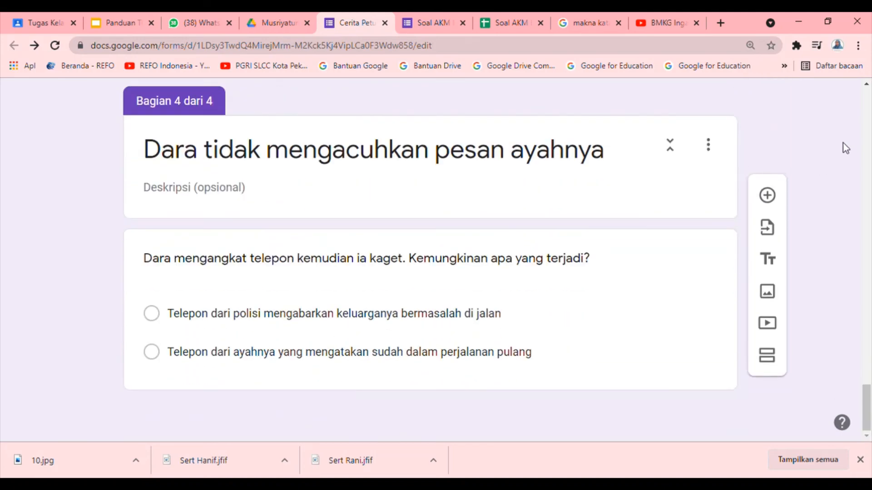
scroll(865, 91, up, 10)
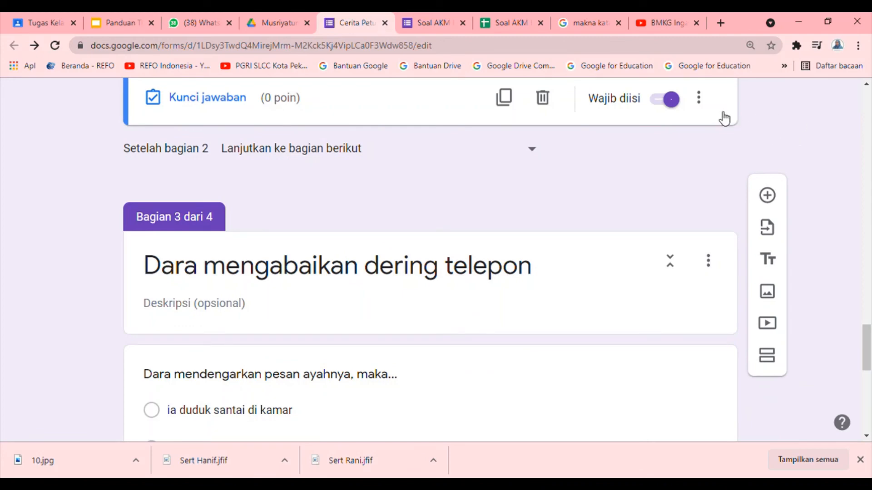
click(866, 113)
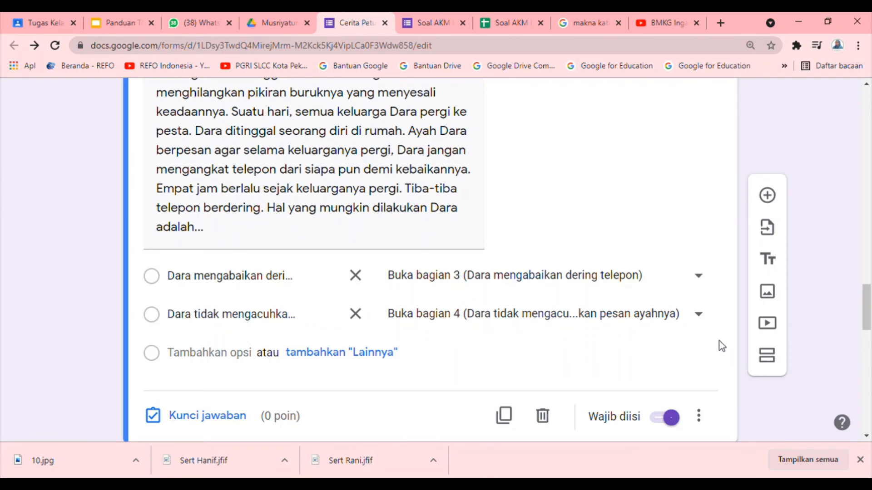
click(702, 318)
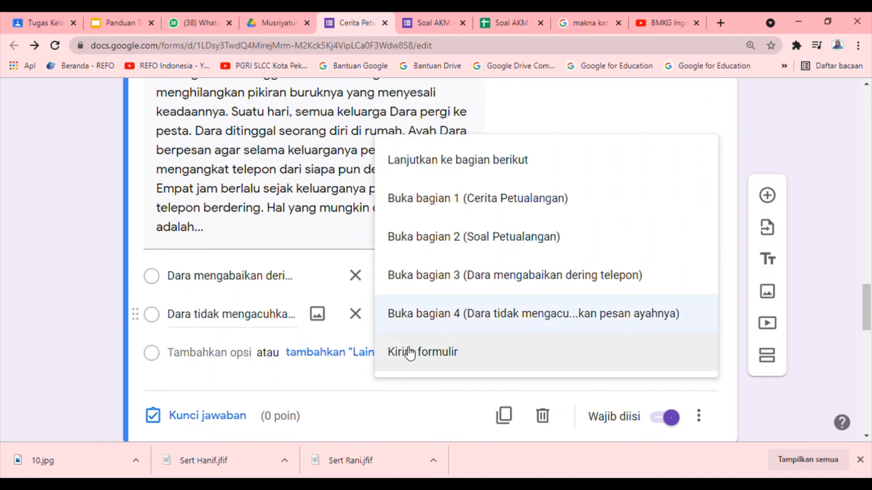
click(461, 421)
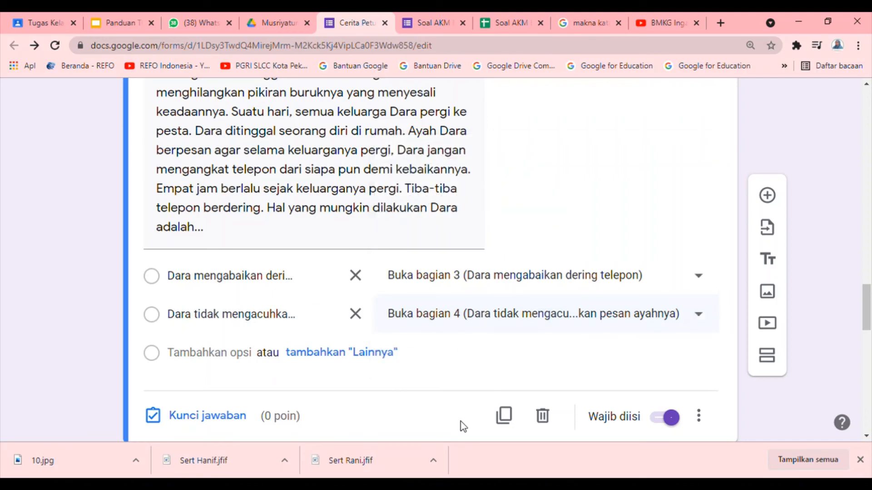
Try setting the action after section 2 to "Kirim formulir", comparing it with "Lanjutkan ke bagian berikut".
click(867, 437)
click(867, 437)
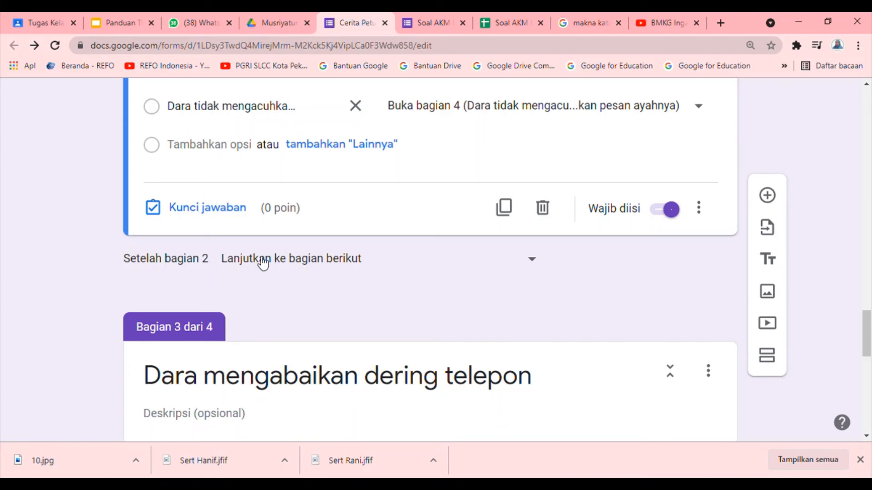
click(533, 259)
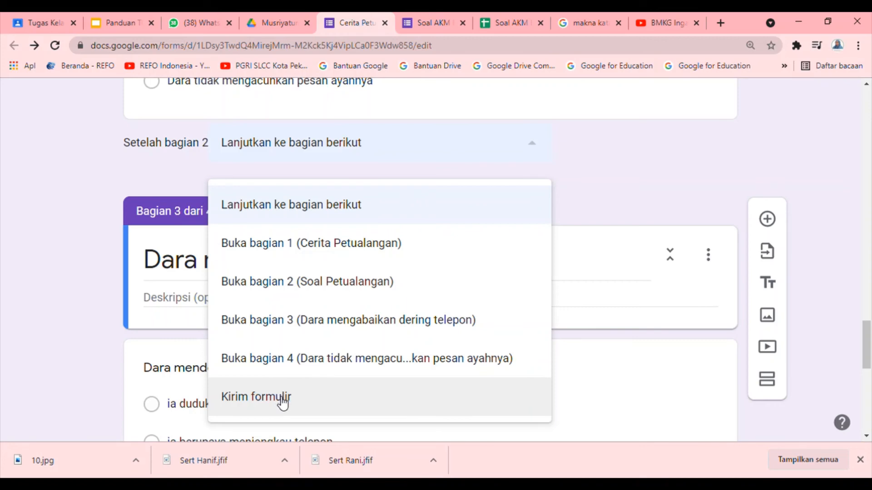
click(282, 402)
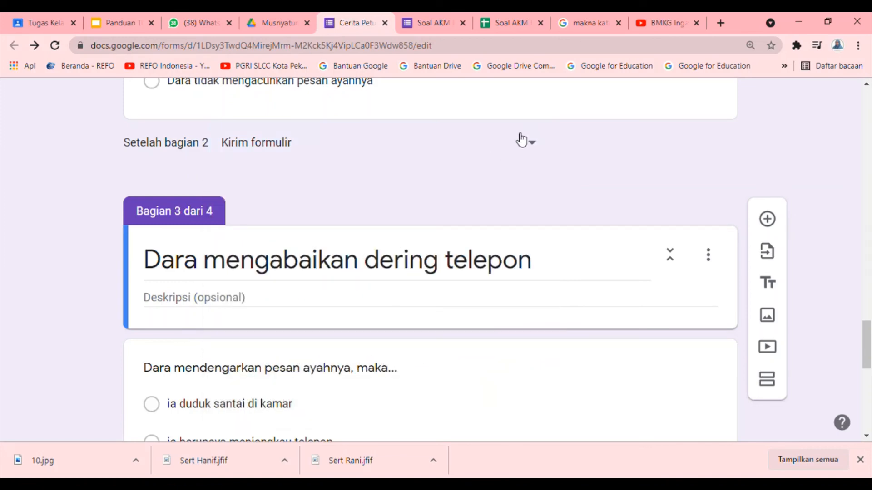
click(539, 148)
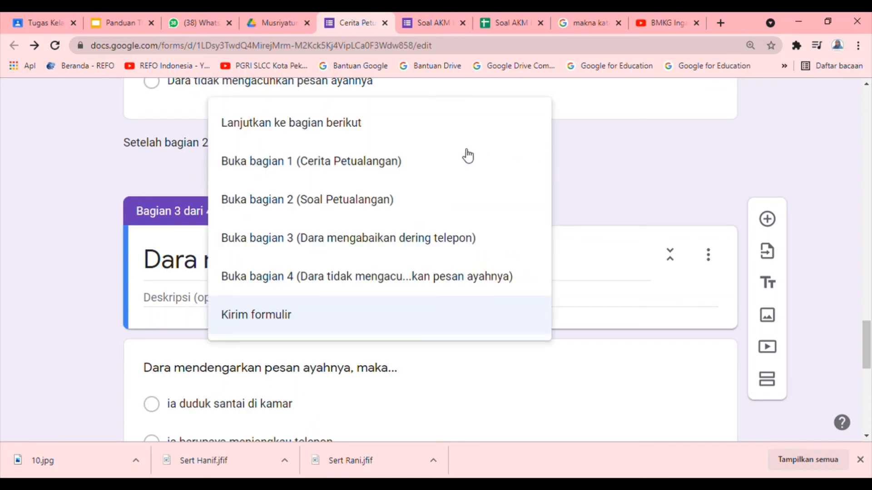
click(388, 137)
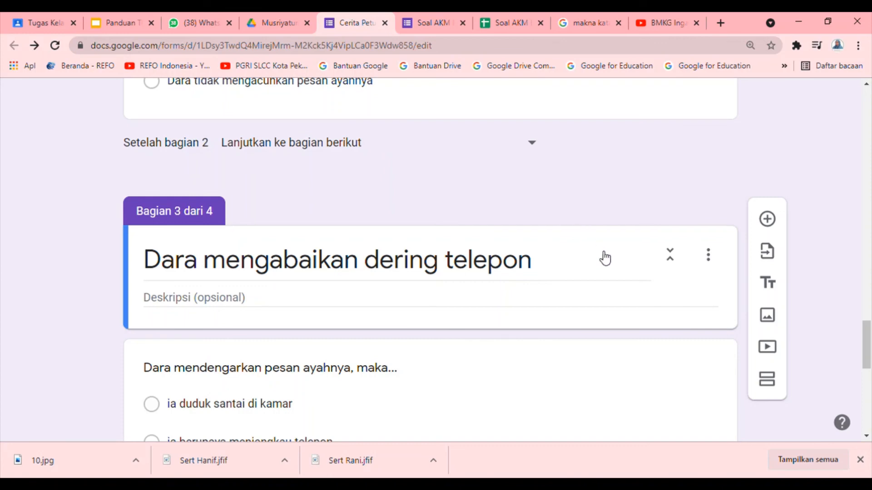
click(531, 143)
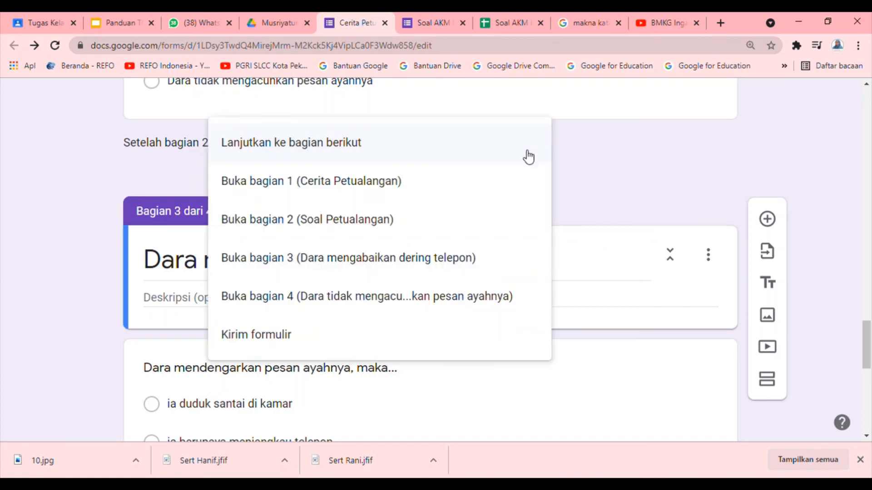
click(344, 337)
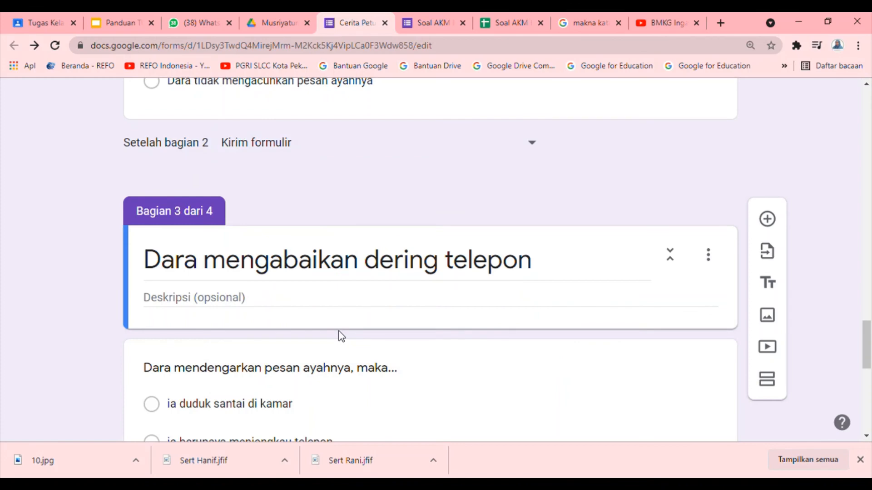
Restore the action after section 2 to "Lanjutkan ke bagian berikut".
click(866, 436)
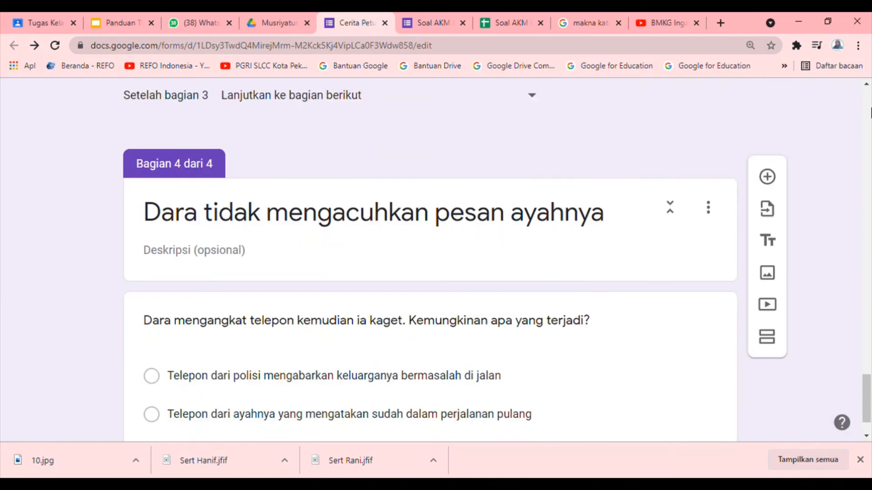
click(868, 100)
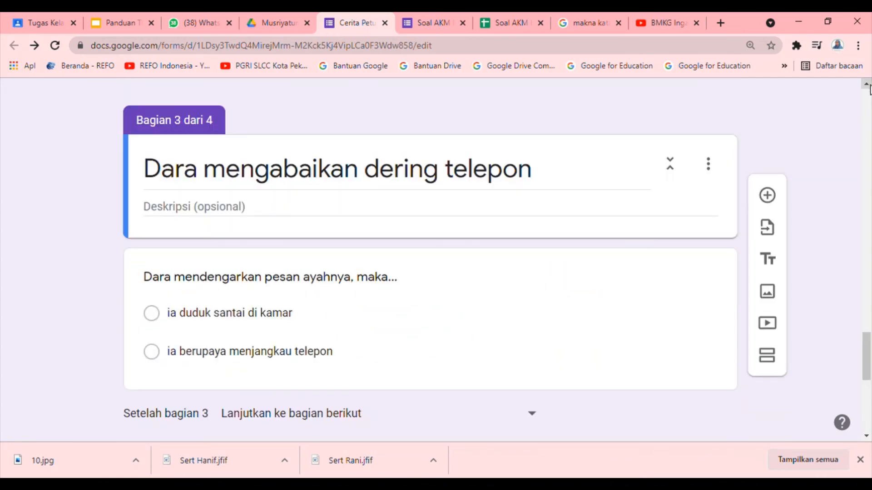
scroll(489, 254, up, 5)
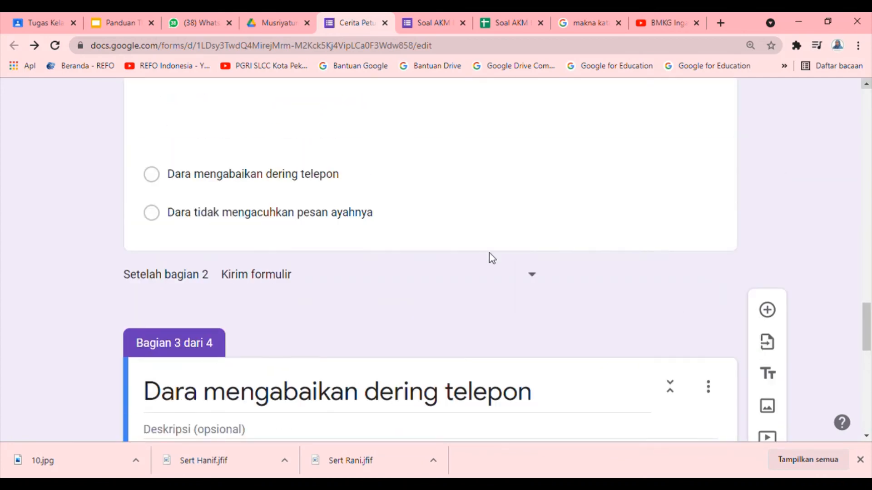
click(538, 278)
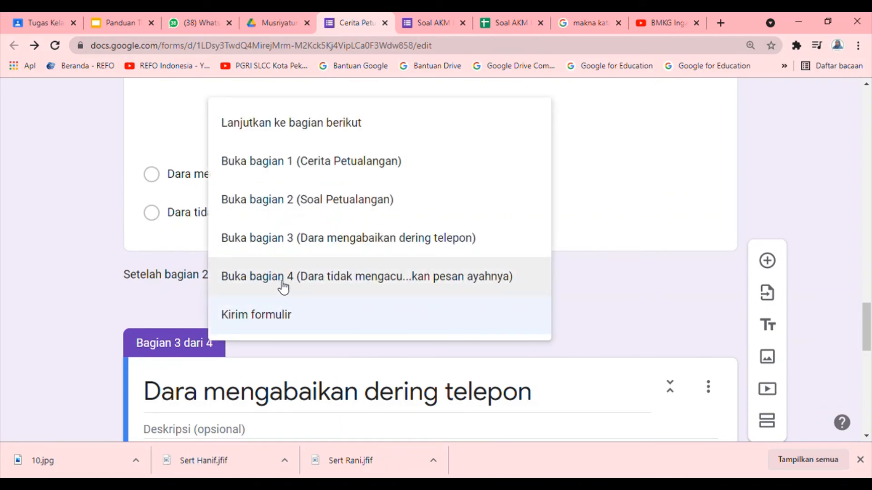
click(302, 128)
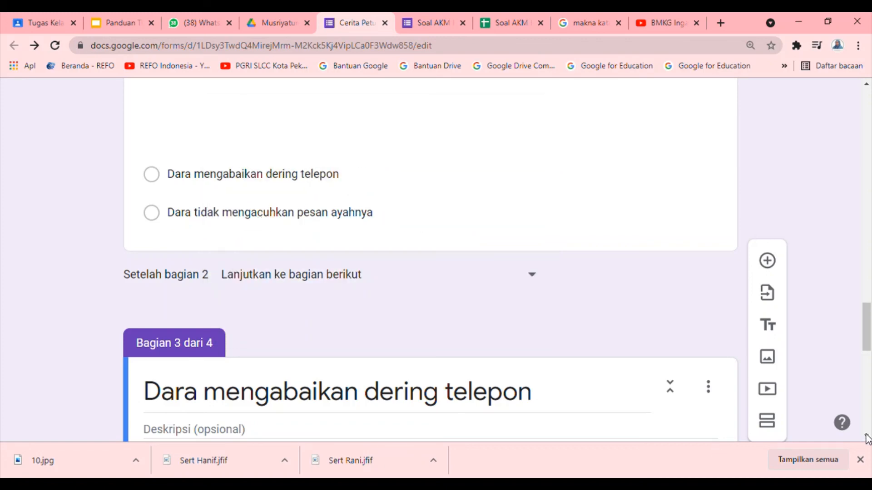
scroll(868, 437, down, 8)
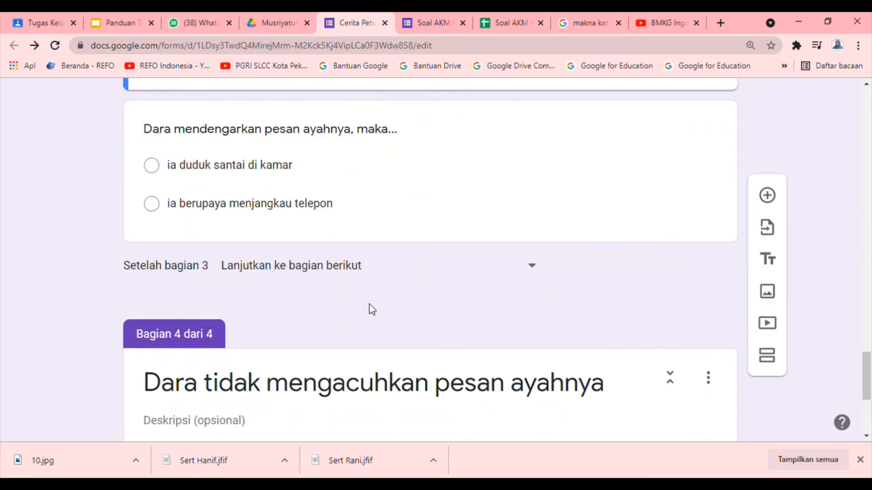
Set the action after section 3 to "Kirim formulir" and check section 4 below it.
click(532, 267)
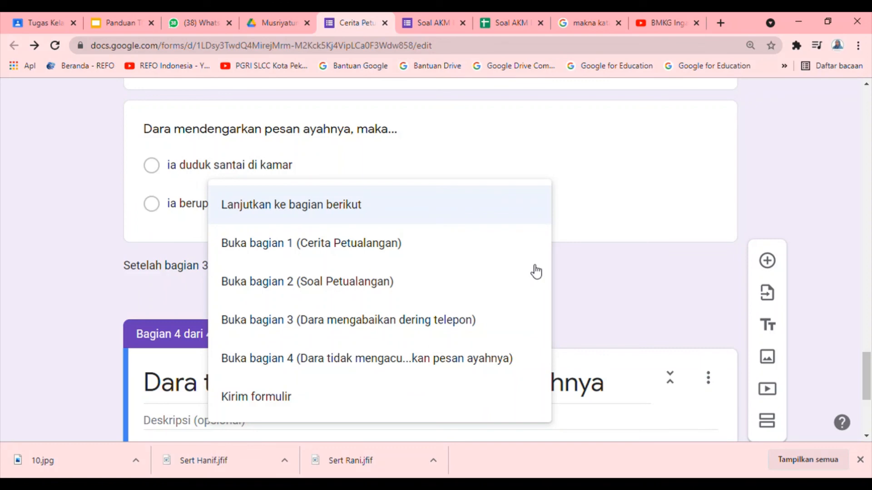
click(271, 402)
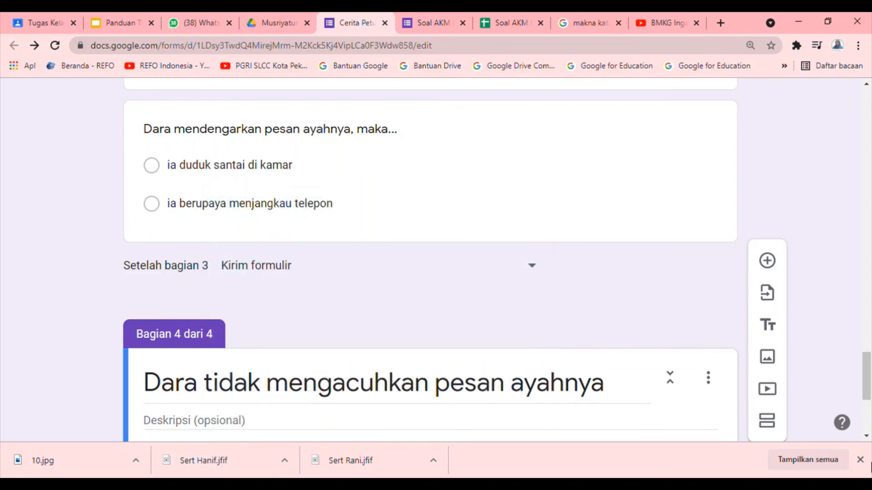
scroll(866, 443, down, 5)
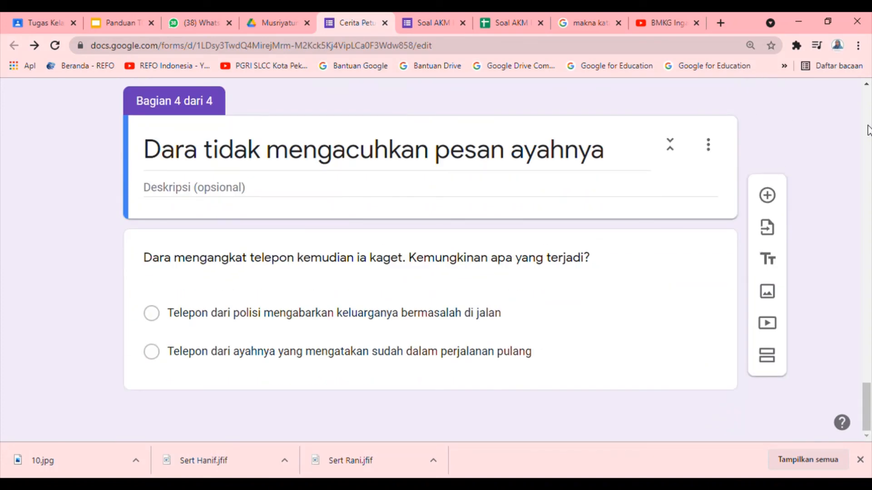
Return to the start of the form and open its respondent preview.
scroll(867, 131, up, 15)
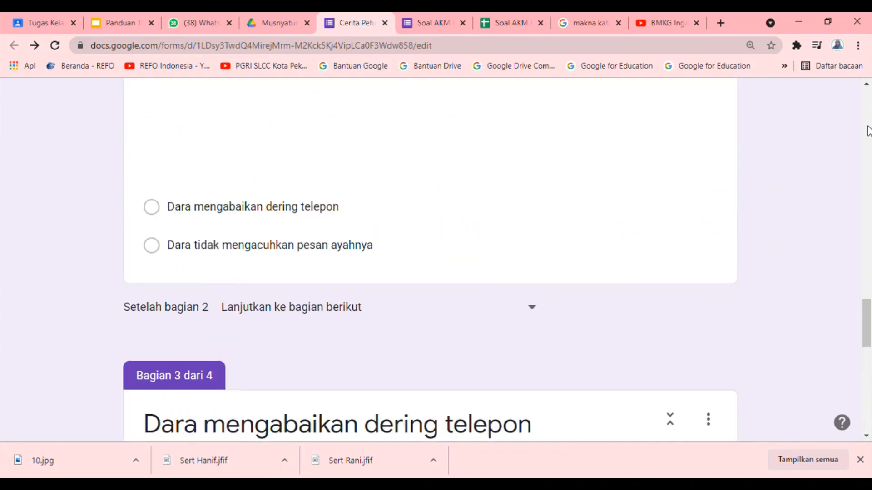
scroll(867, 131, up, 7)
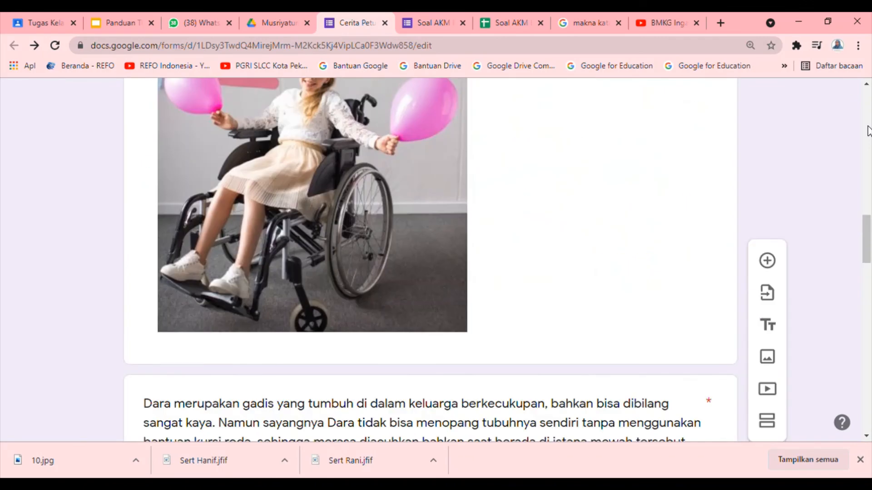
scroll(868, 131, up, 10)
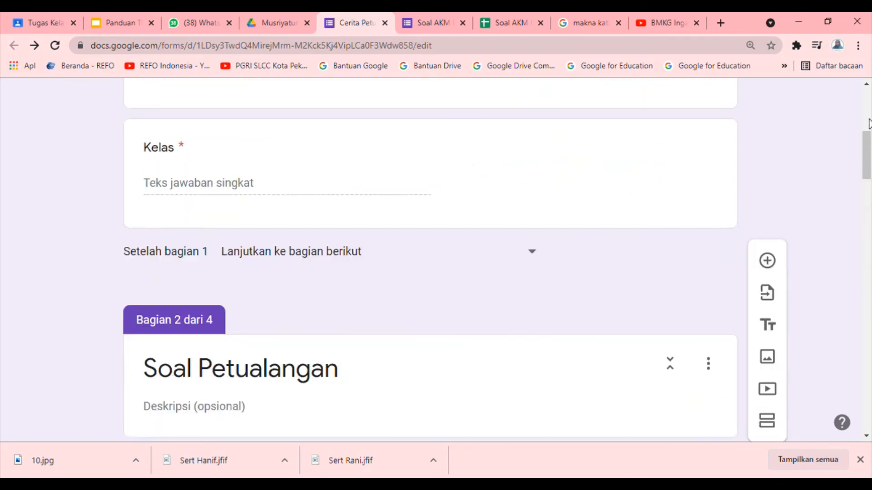
scroll(868, 119, up, 8)
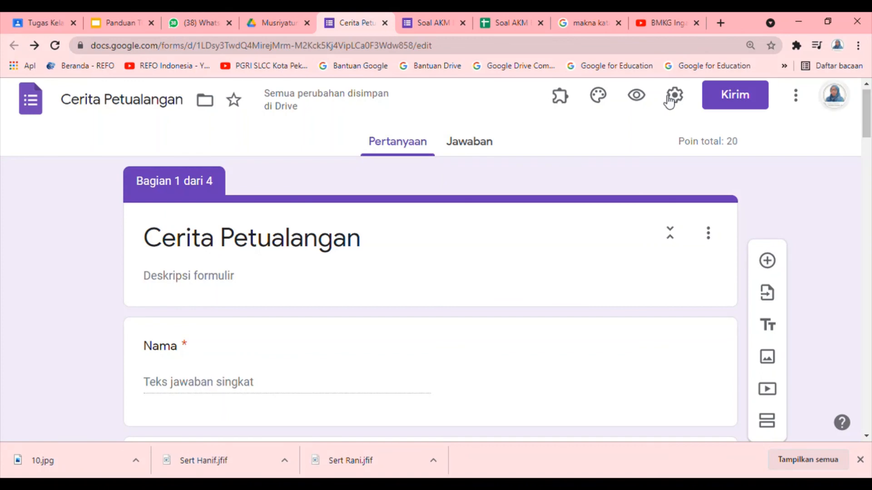
click(638, 97)
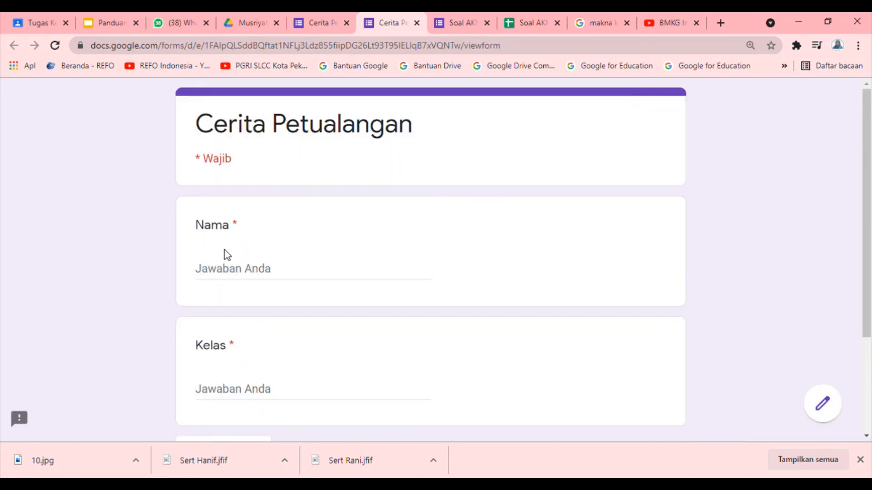
Fill in the respondent's name and the class "VIII D" in the preview, and continue to the story section.
click(228, 277)
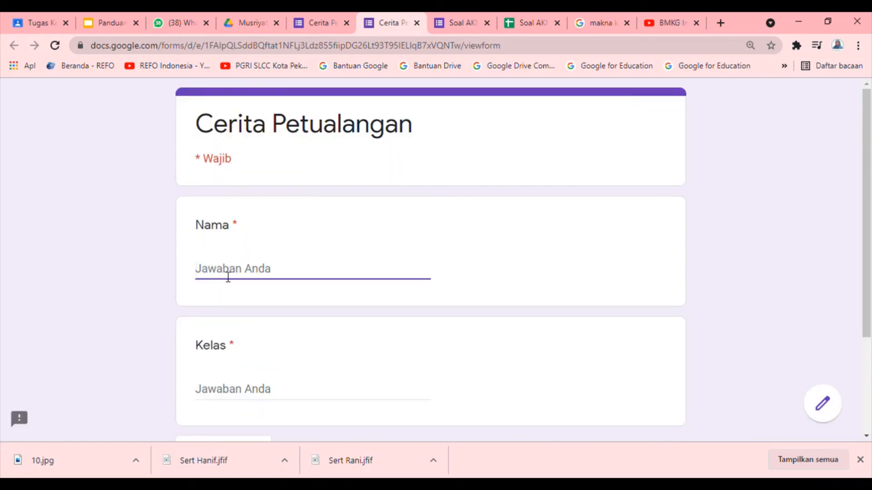
text(Nina)
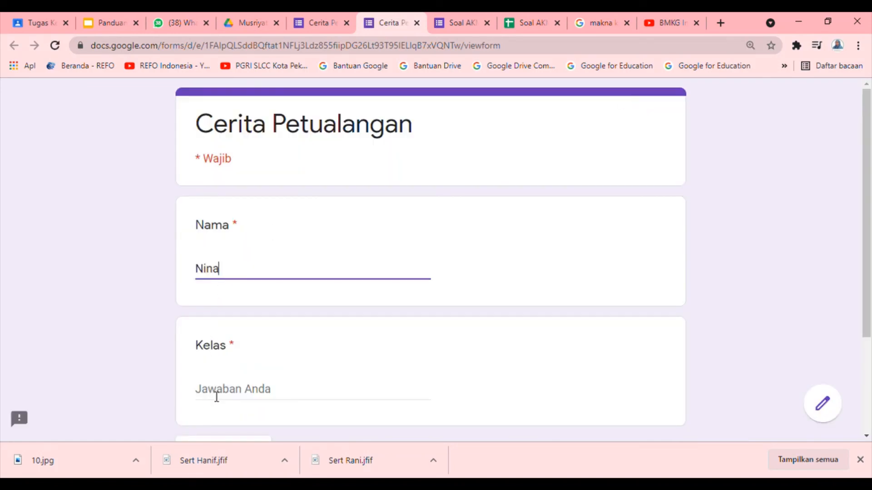
click(216, 397)
text(VIII)
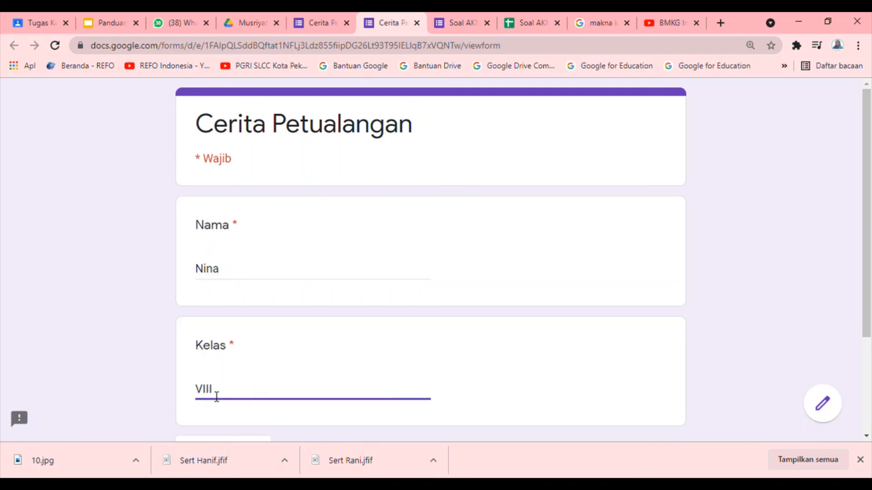
text( D)
scroll(868, 364, down, 1)
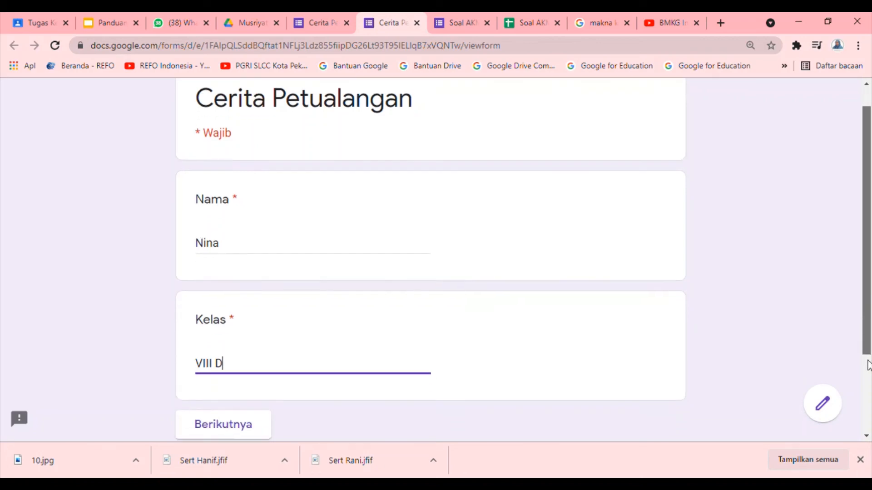
scroll(868, 365, down, 2)
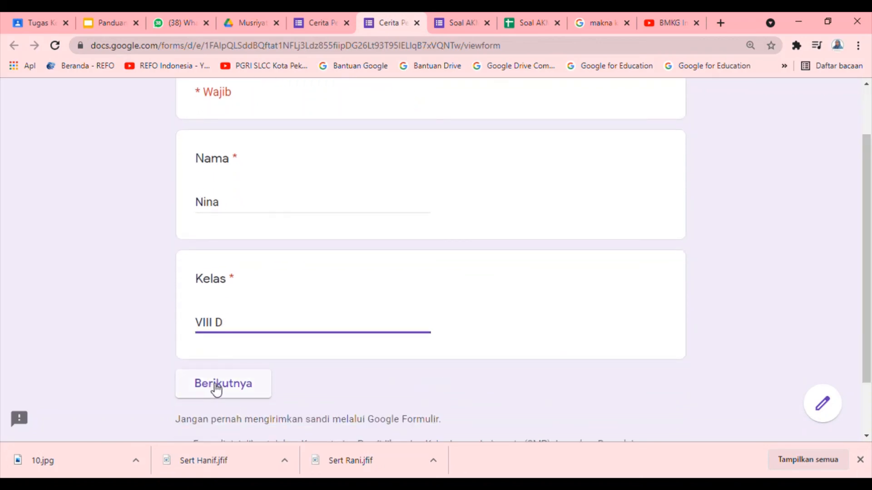
click(215, 390)
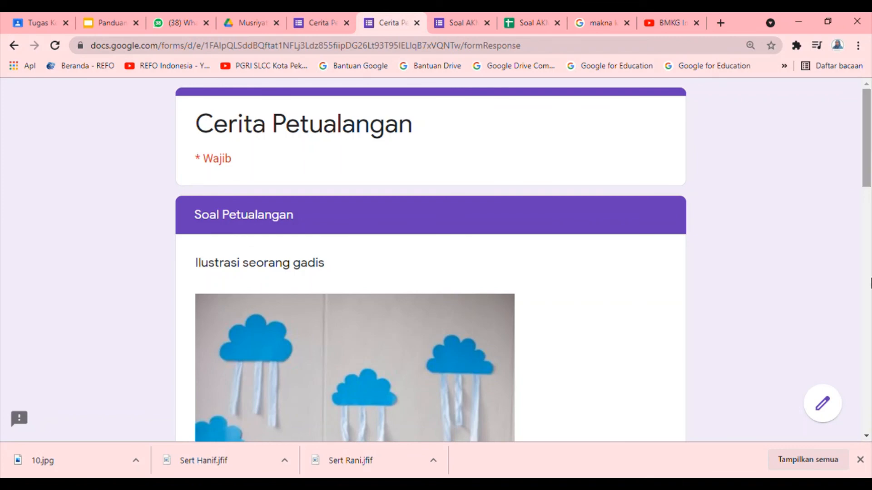
Answer the story question with "Dara tidak mengacuhkan pesan ayahnya" and the follow-up with "Telepon dari polisi mengabarkan keluarganya bermasalah di jalan".
scroll(869, 284, down, 20)
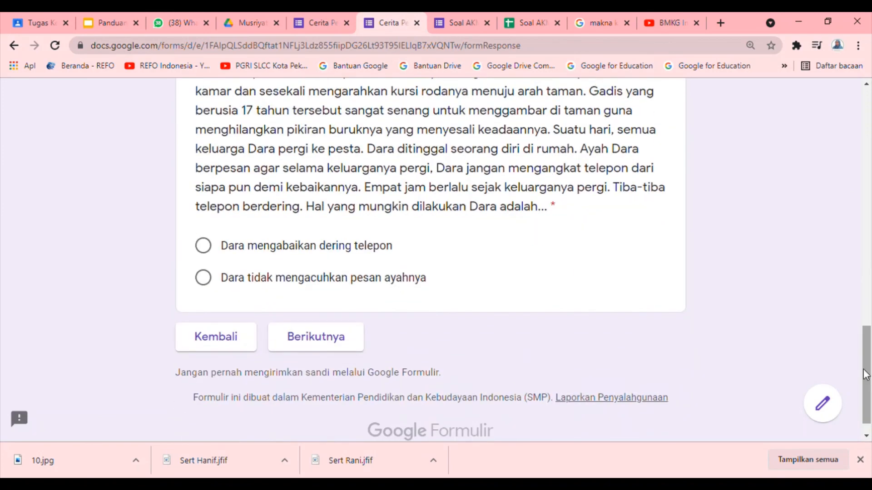
click(205, 280)
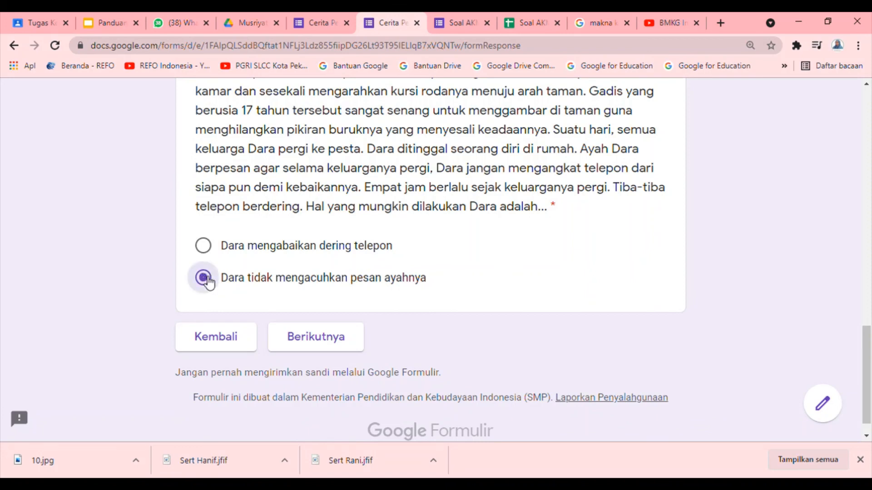
click(321, 341)
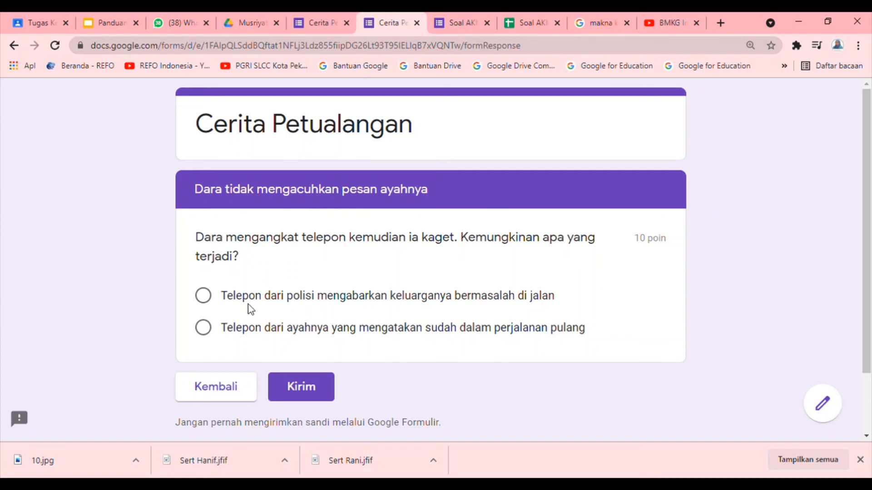
click(208, 302)
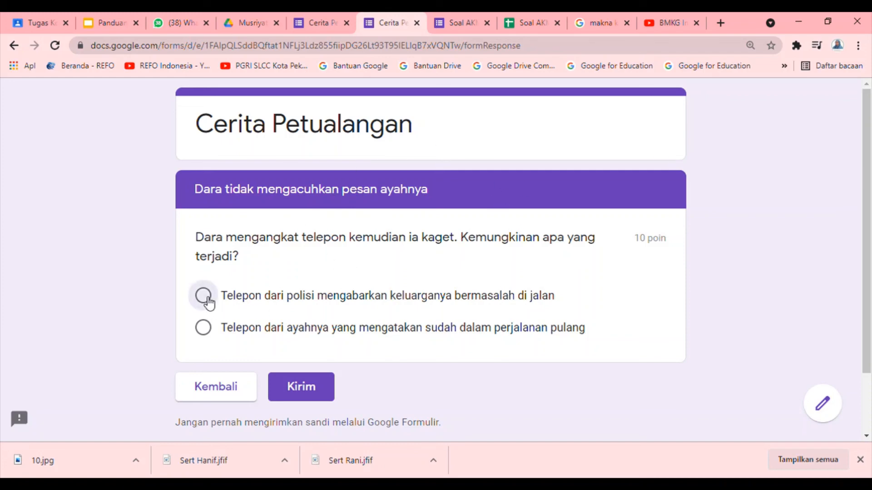